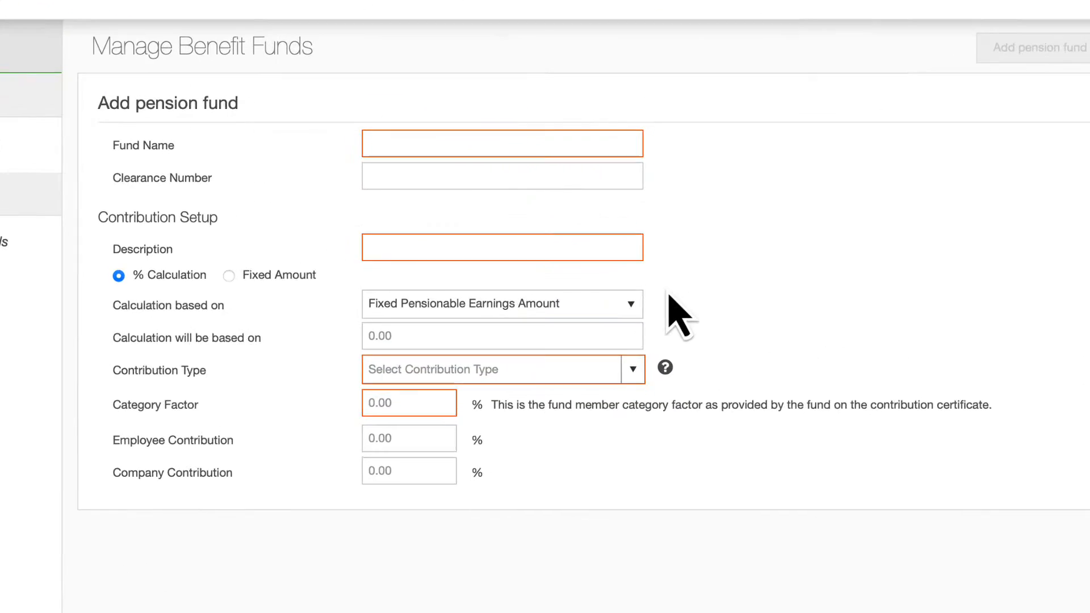
Name the new pension fund "Legacy Group Pension Fund" and enter its clearance number
type("Legacy Group Pension Fund")
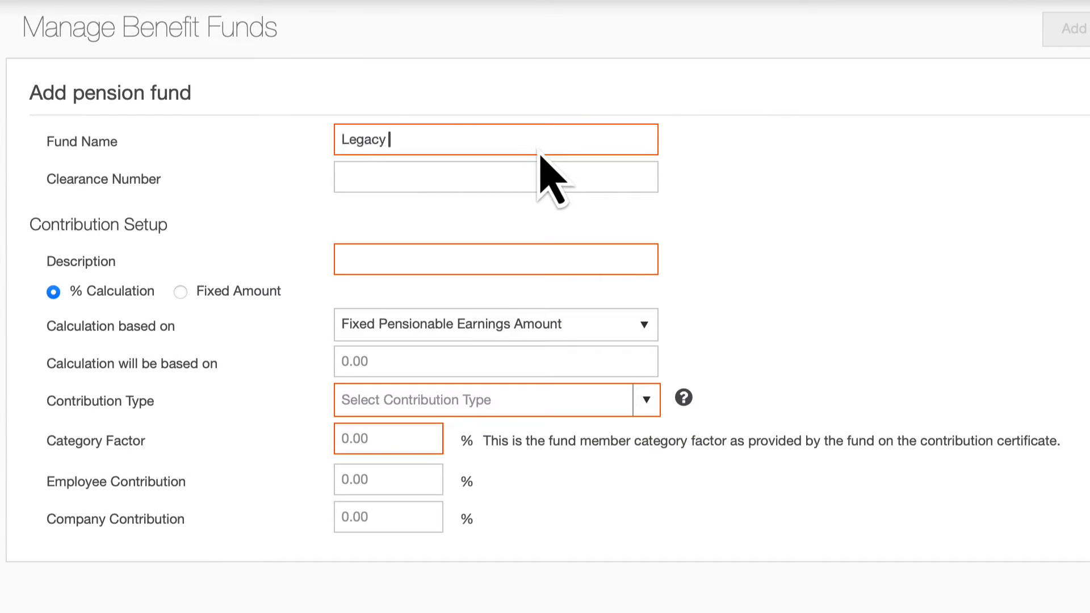
key("Tab")
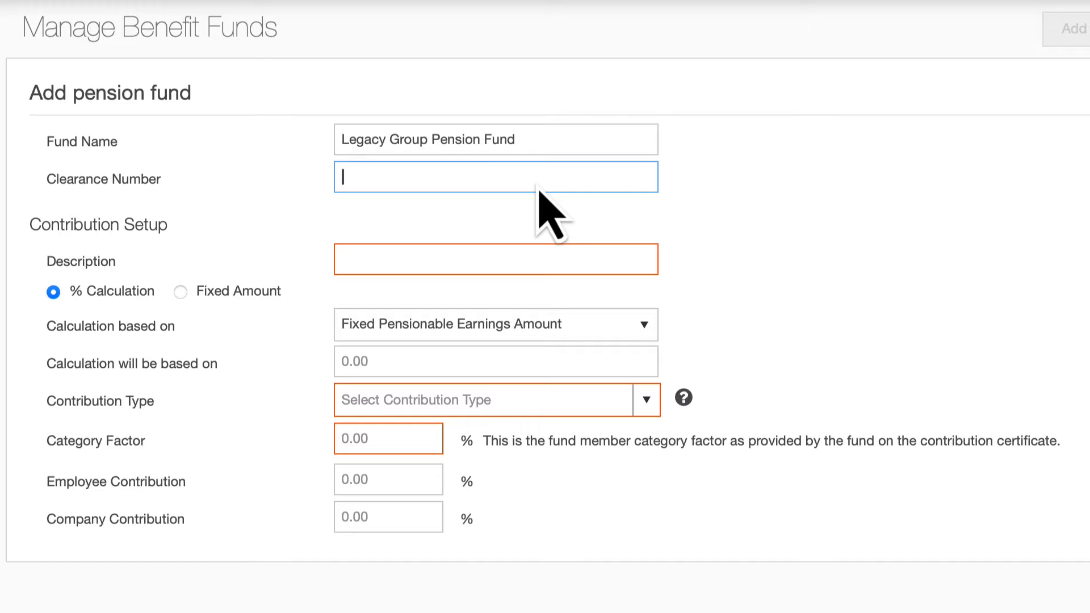
type("123456789")
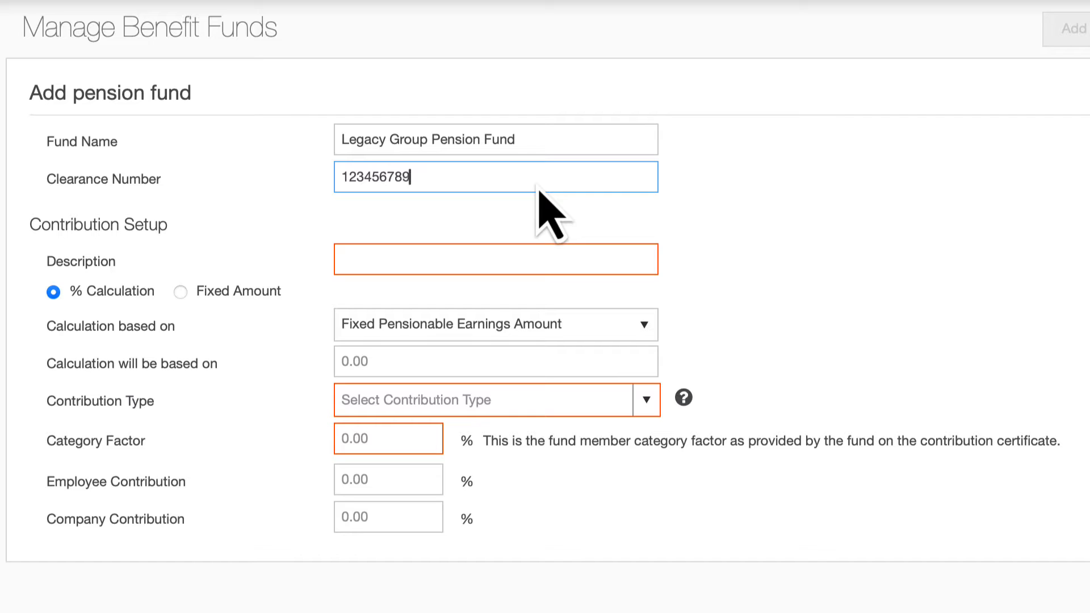
type("10")
Enter "Legacy Group Employer's Fund" as the description in the contribution setup
left_click(361, 257)
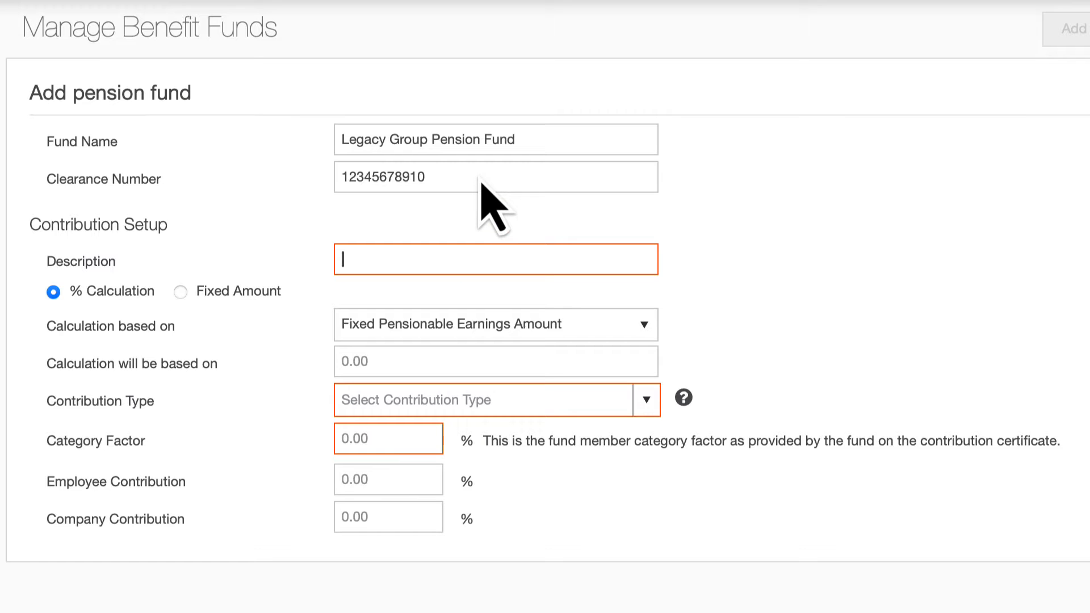
type("Legacy Group ")
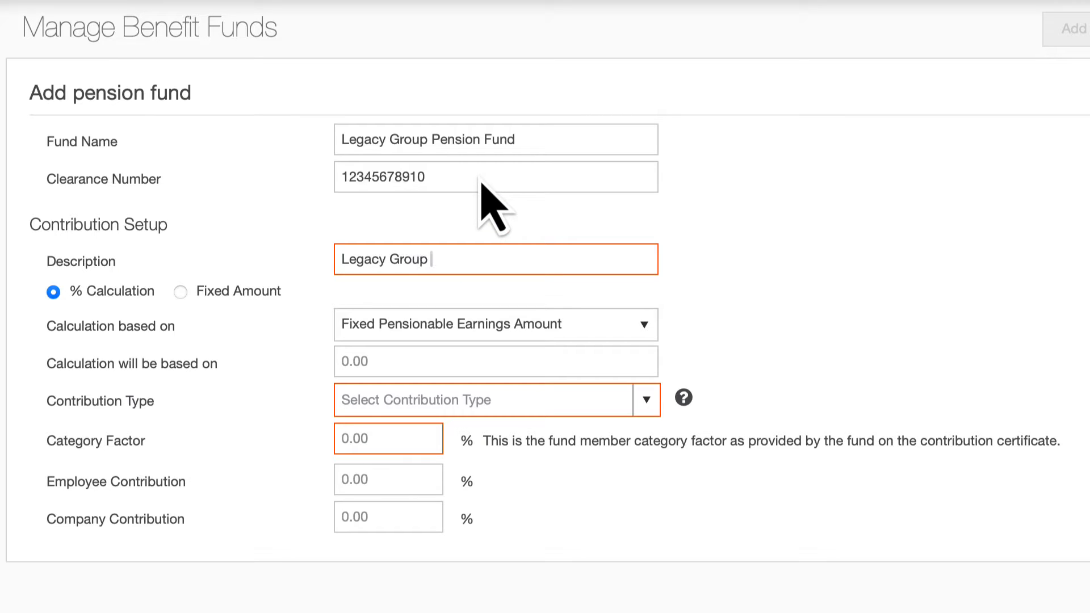
type("Employer's Fund")
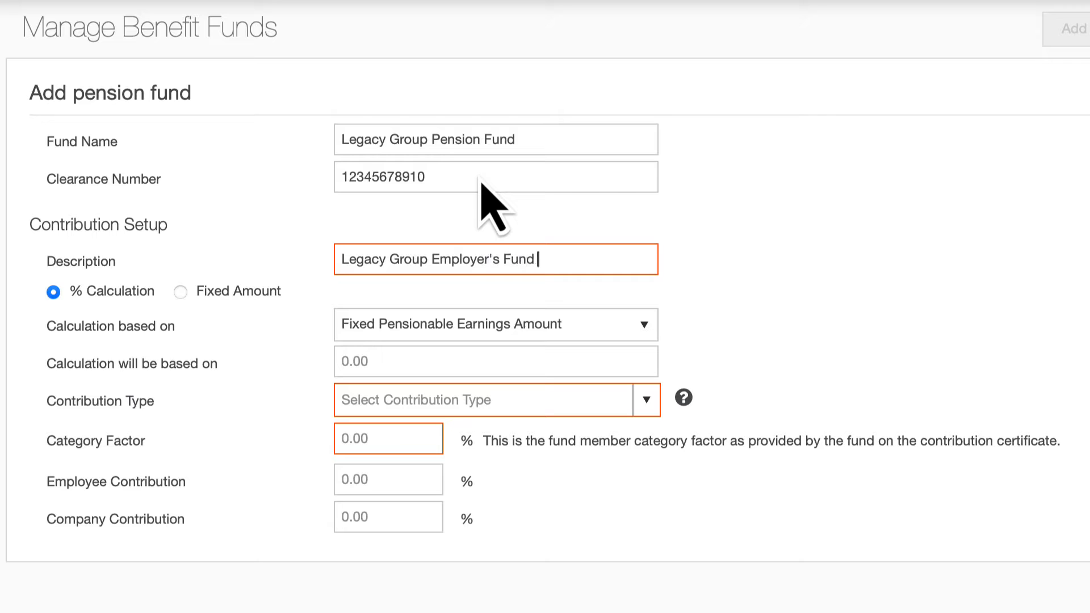
Base the contribution calculation on Percentage Of Specific Earnings and set that percentage to 100
left_click(567, 327)
left_click(567, 327)
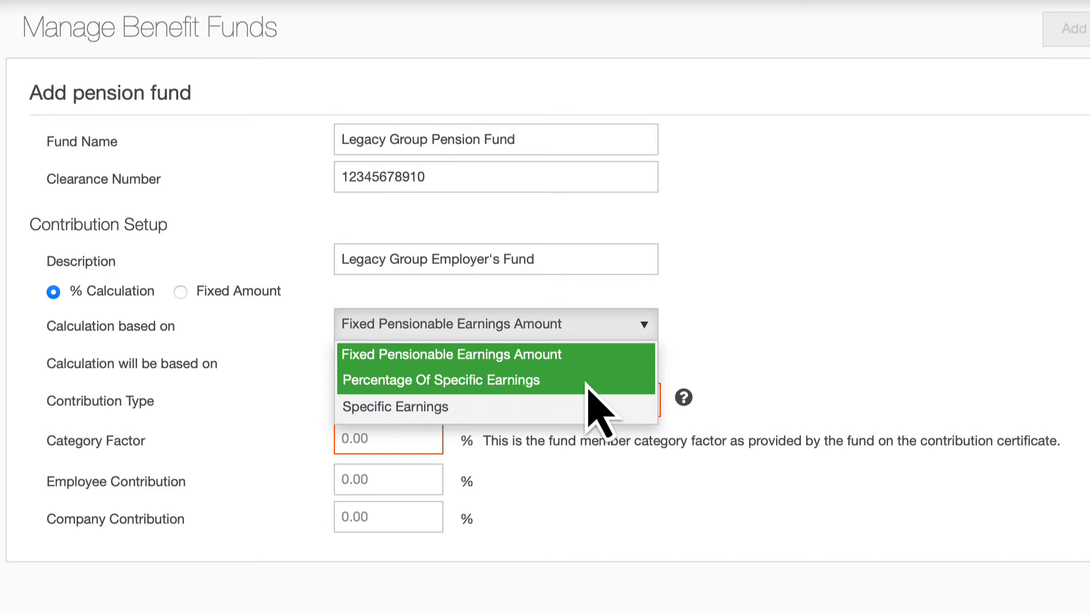
left_click(586, 385)
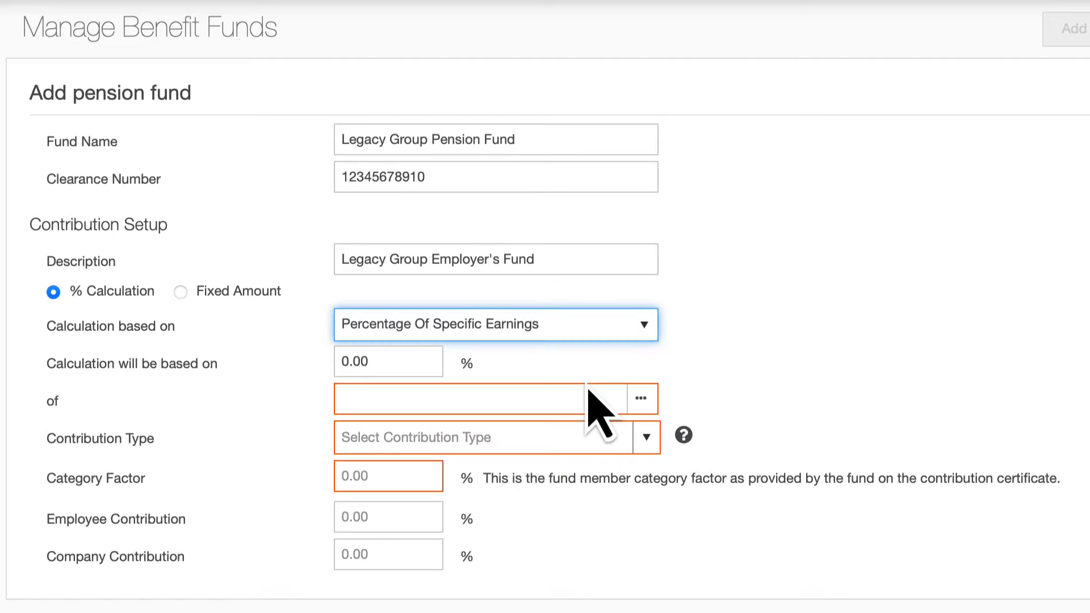
left_click(342, 366)
type("100")
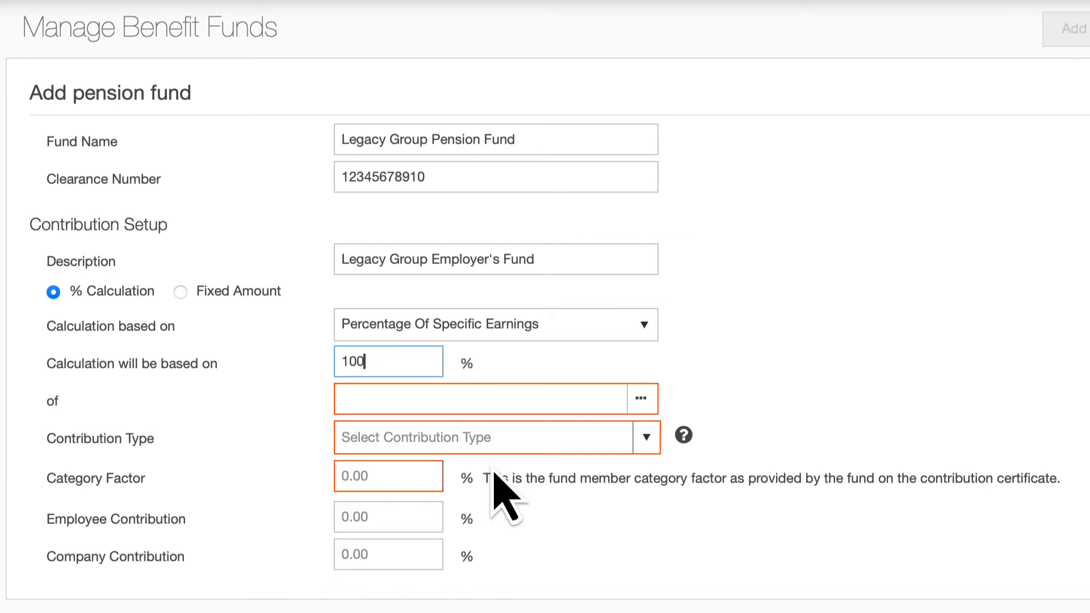
key("Tab")
Choose Basic Salary - Actual as the specific earnings used for the contribution calculation
left_click(649, 405)
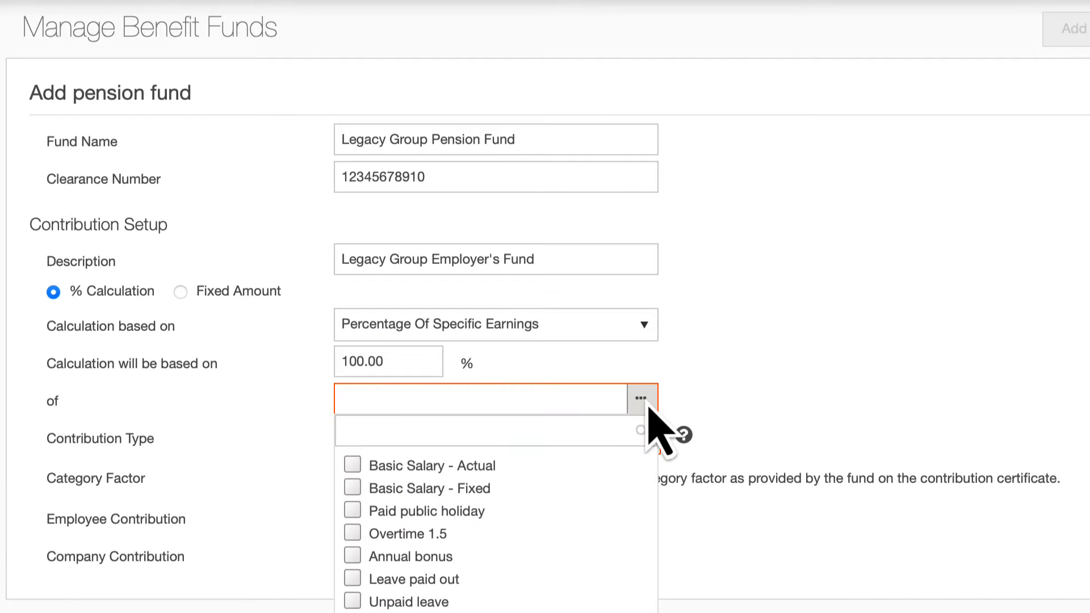
left_click(361, 471)
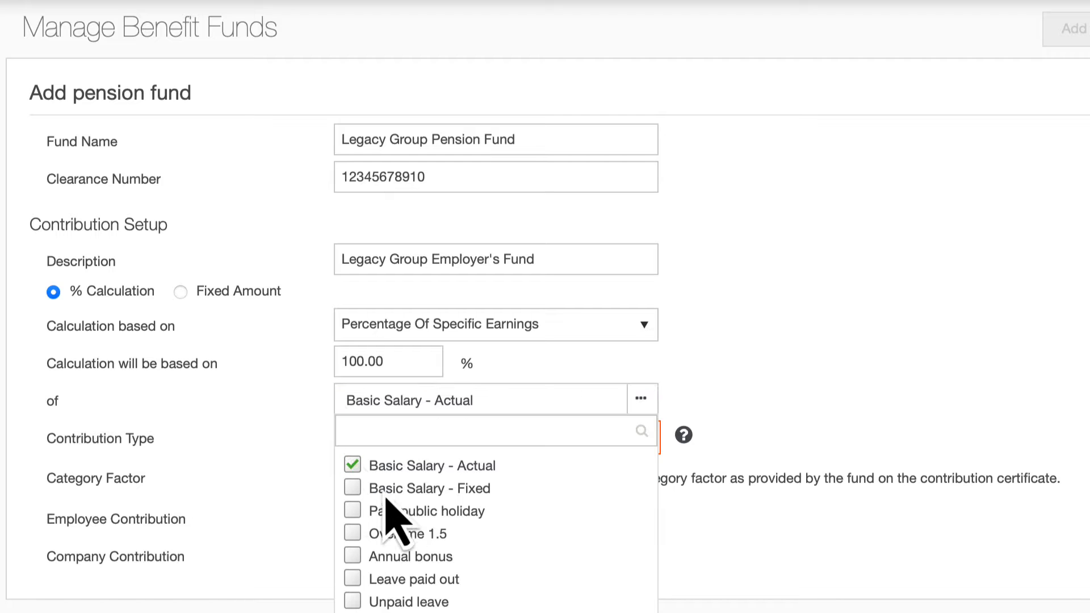
scroll(616, 528, "down", 2)
scroll(616, 516, "down", 10)
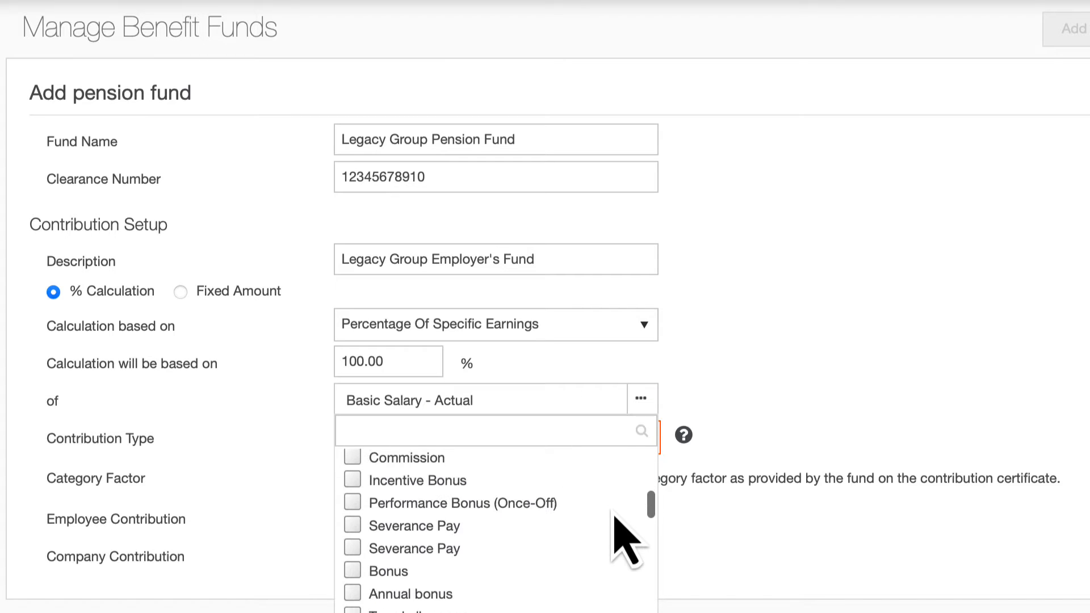
scroll(625, 540, "down", 8)
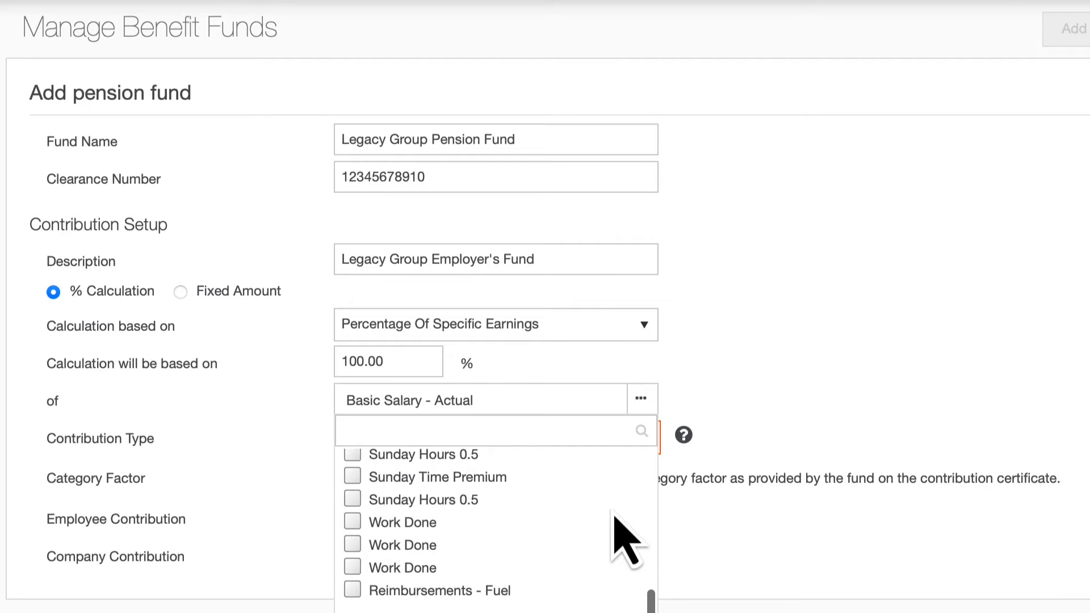
left_click(599, 612)
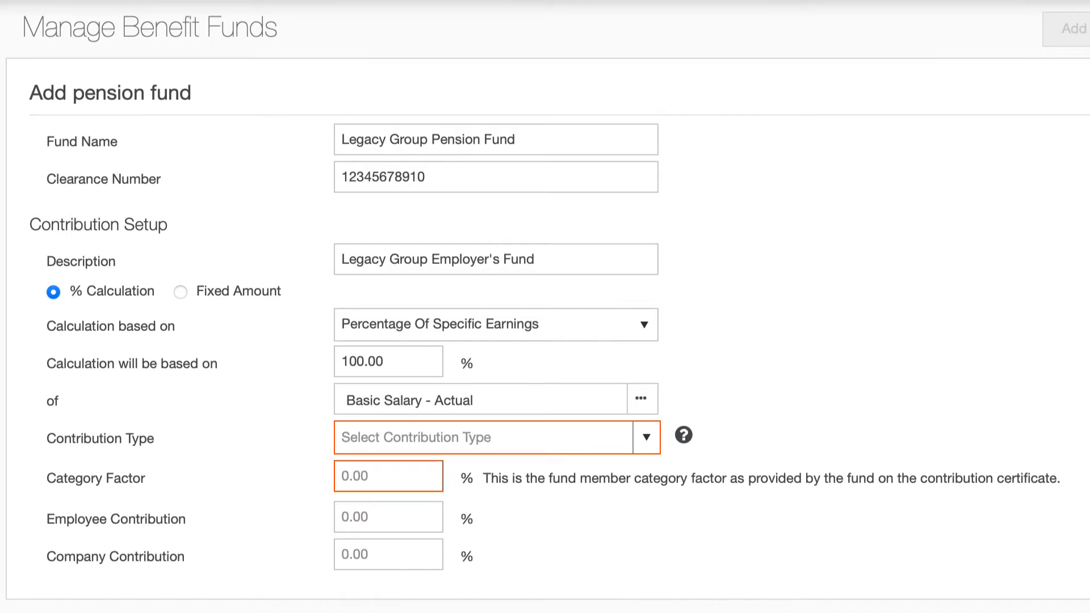
Set the contribution type to Defined Contribution with 7% employee and 11% company contributions, and save the pension fund
left_click(648, 441)
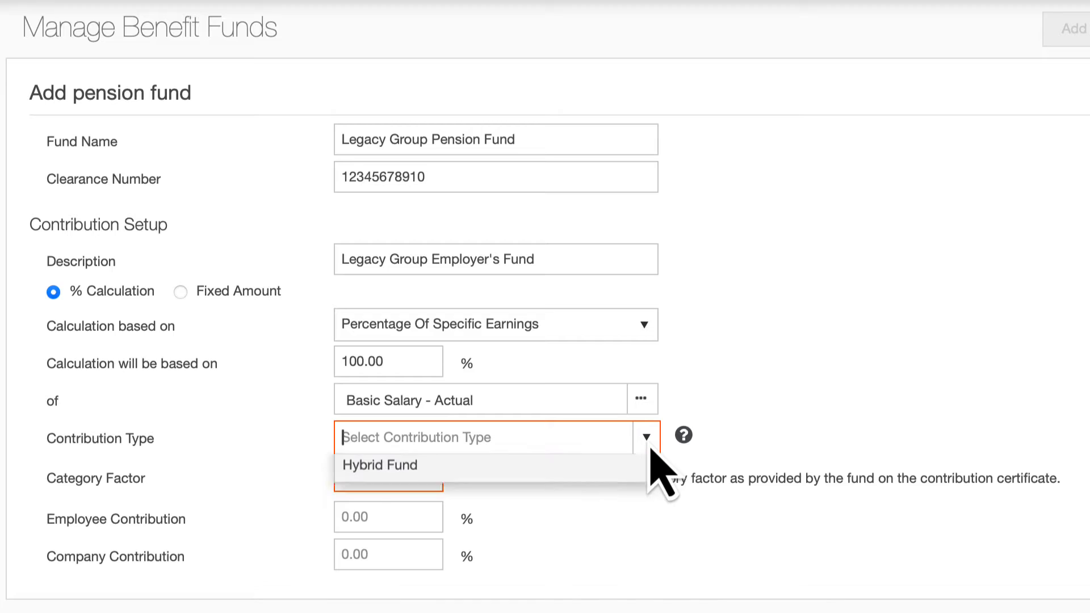
left_click(548, 470)
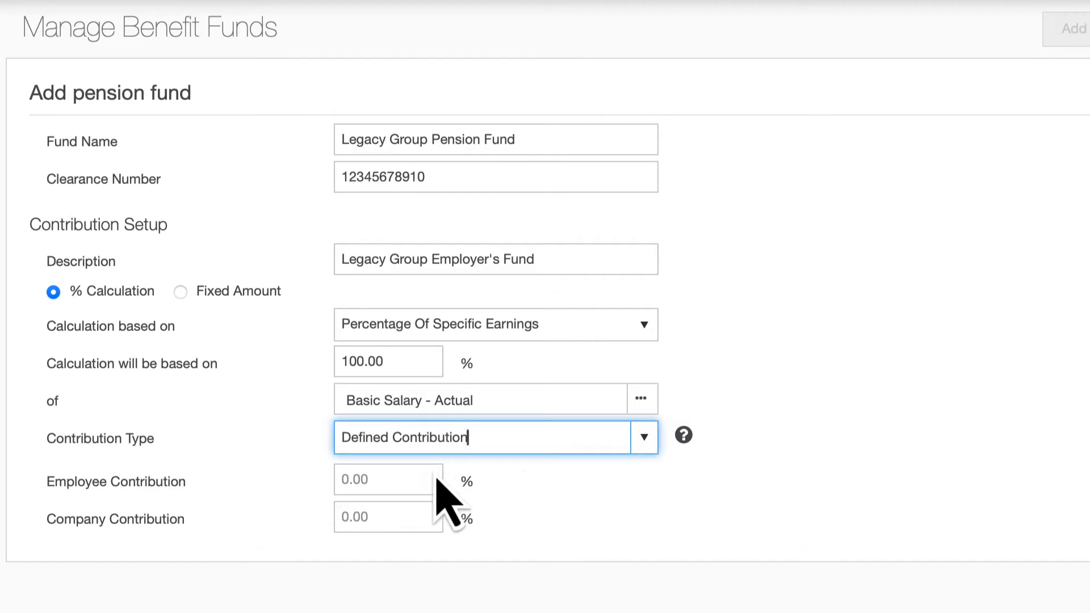
left_click(386, 479)
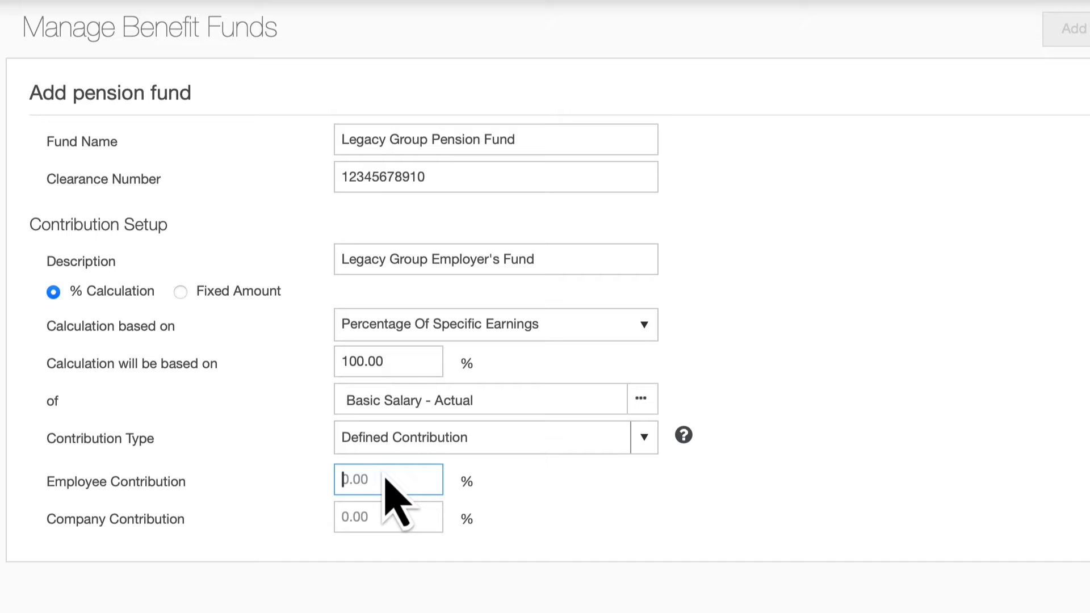
type("7")
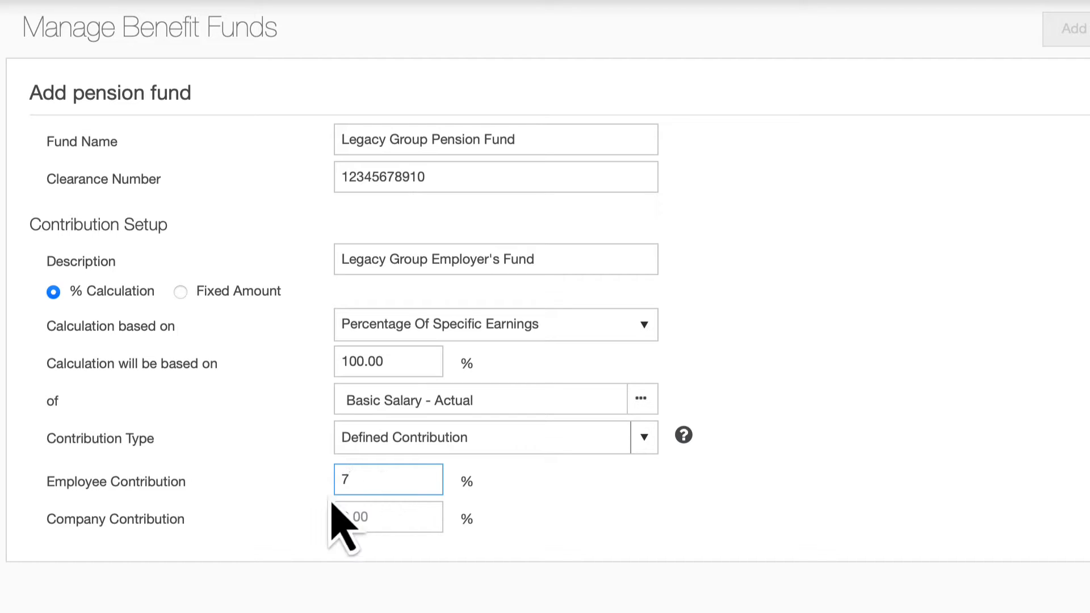
left_click(409, 527)
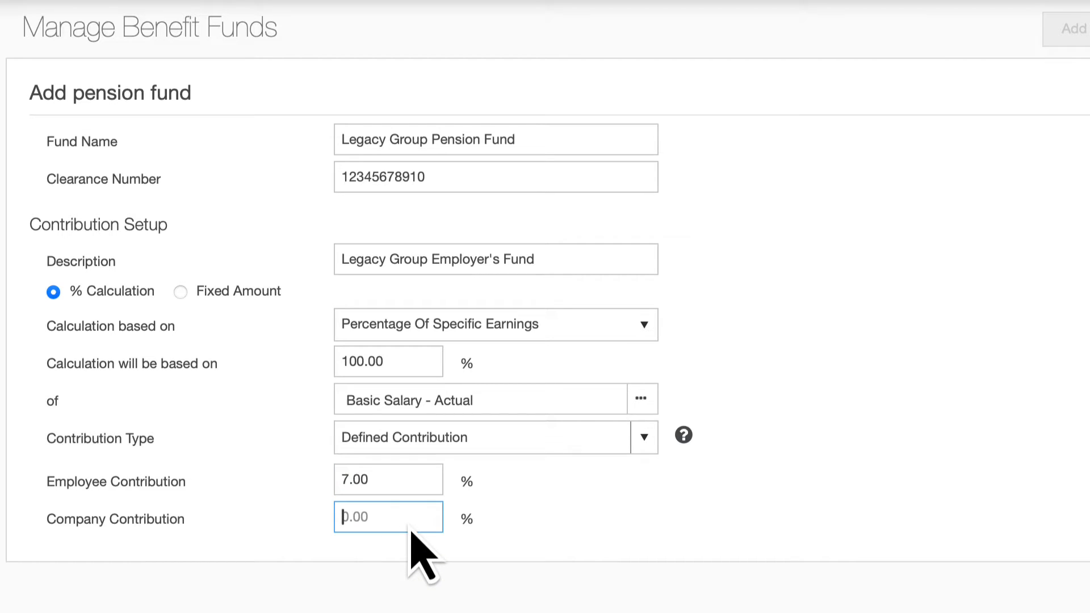
type("11")
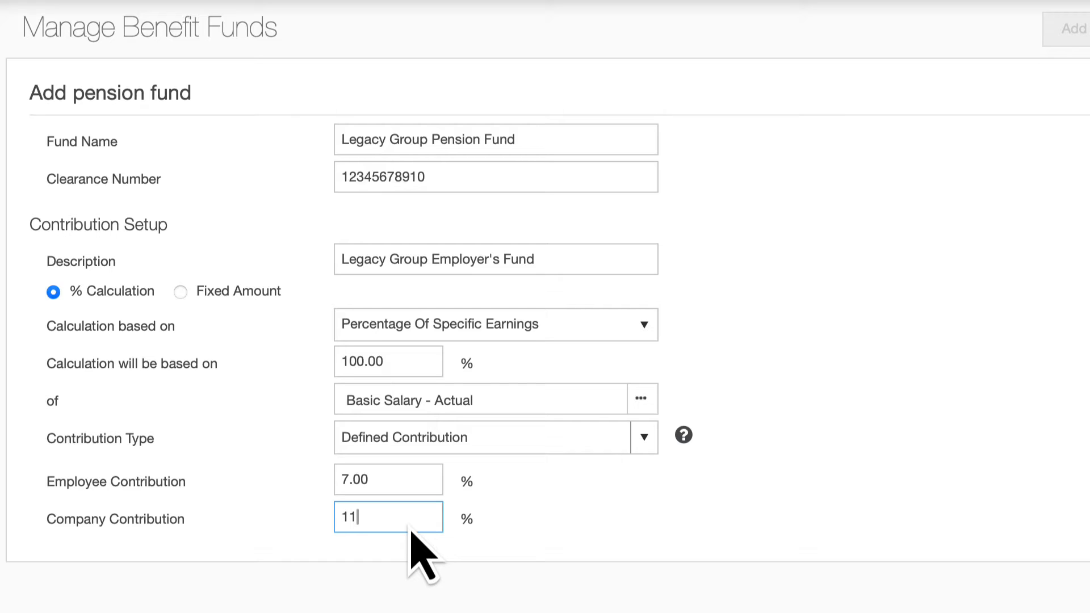
left_click(566, 527)
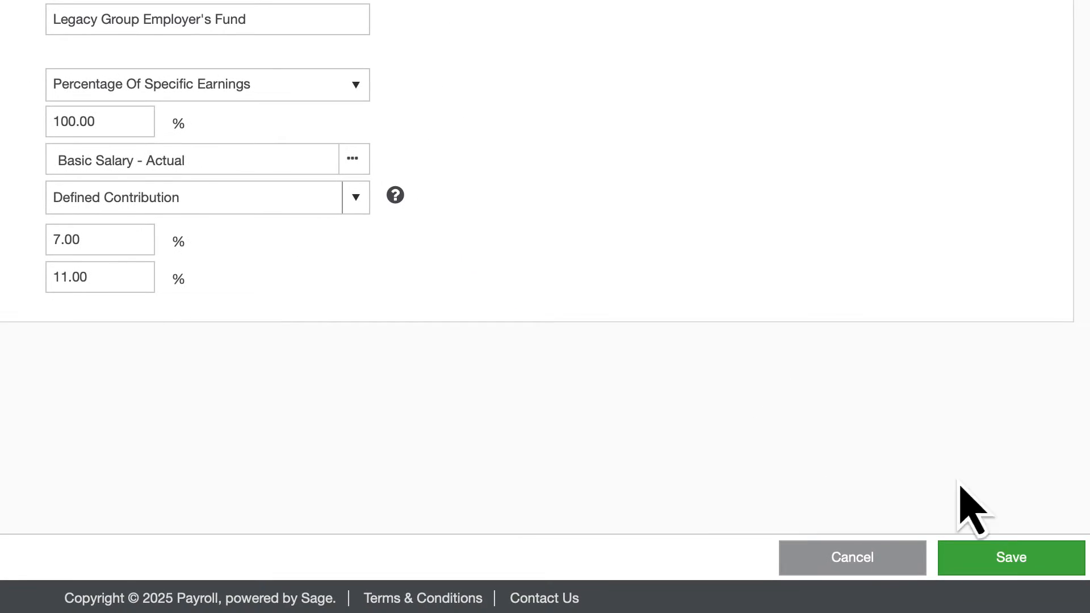
left_click(1002, 560)
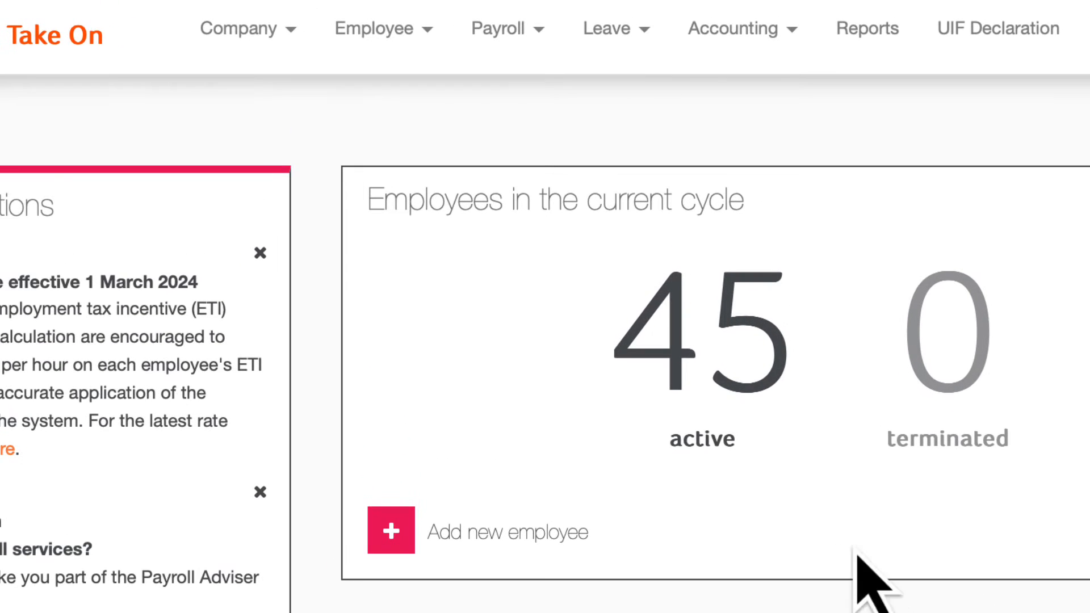
Find the first employee in the contribution table by employee code and open that employee's payslip
left_click(532, 39)
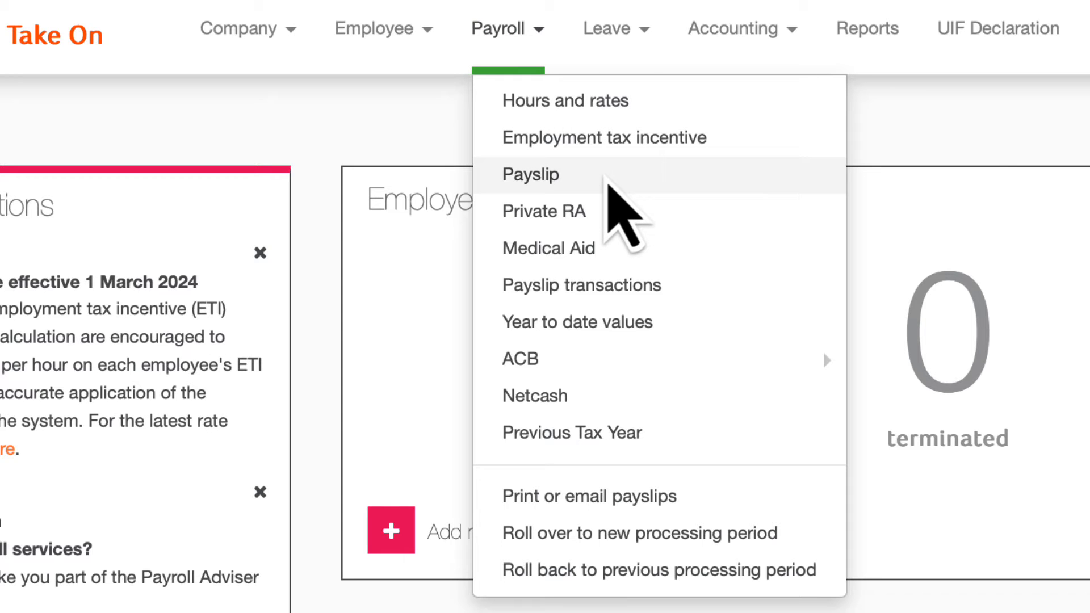
left_click(609, 183)
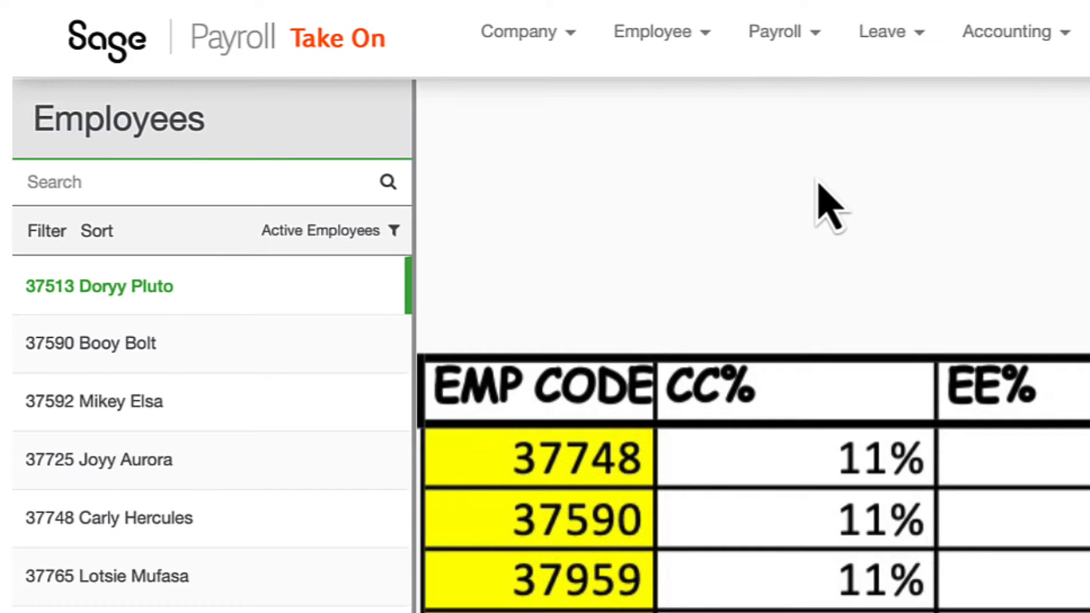
left_click(116, 190)
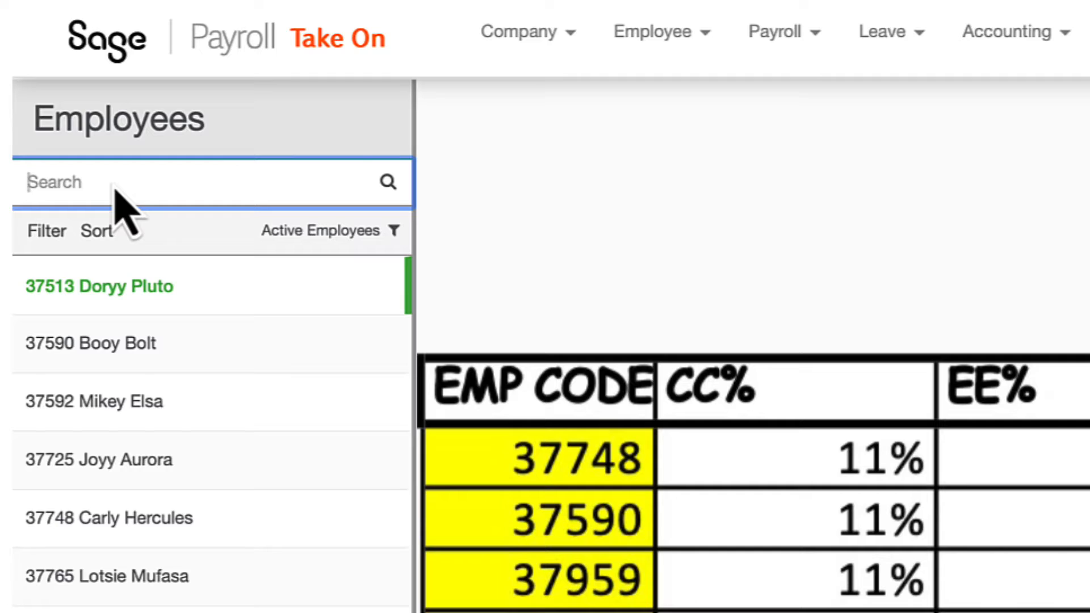
type("377")
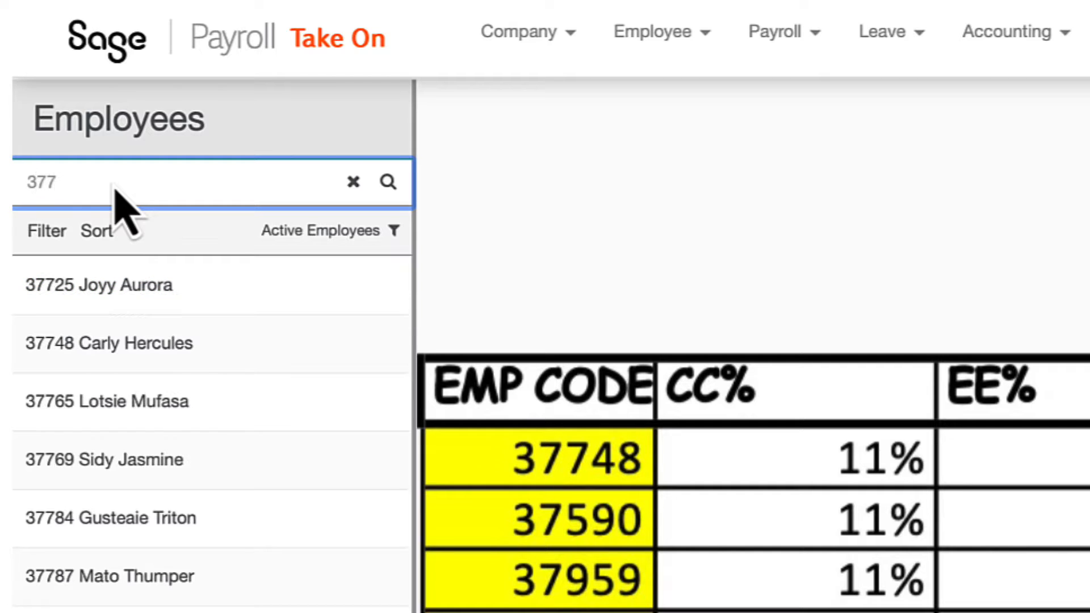
type("48")
left_click(109, 300)
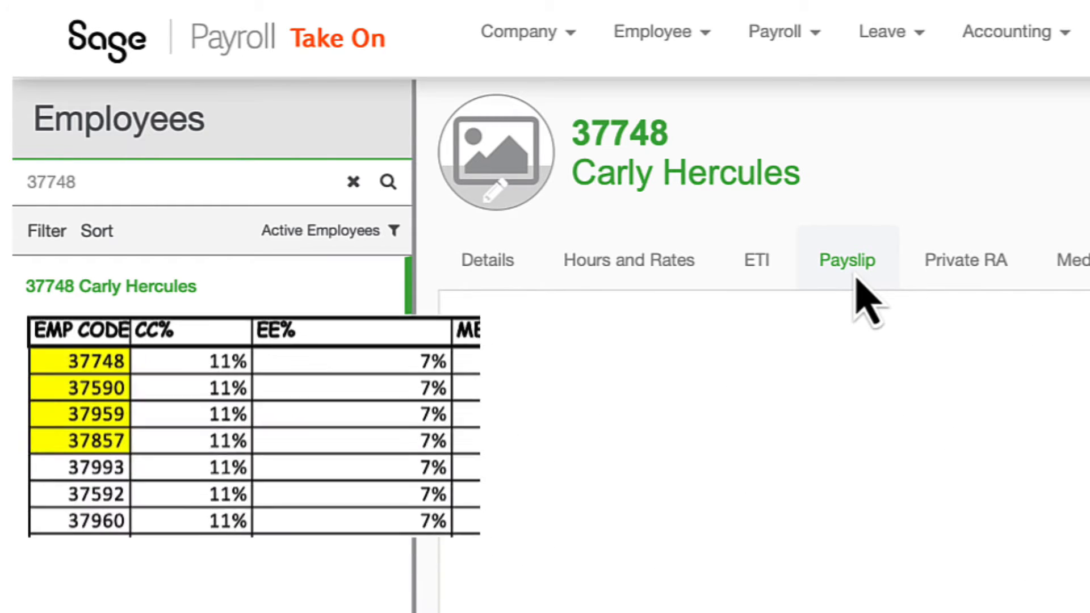
left_click(858, 283)
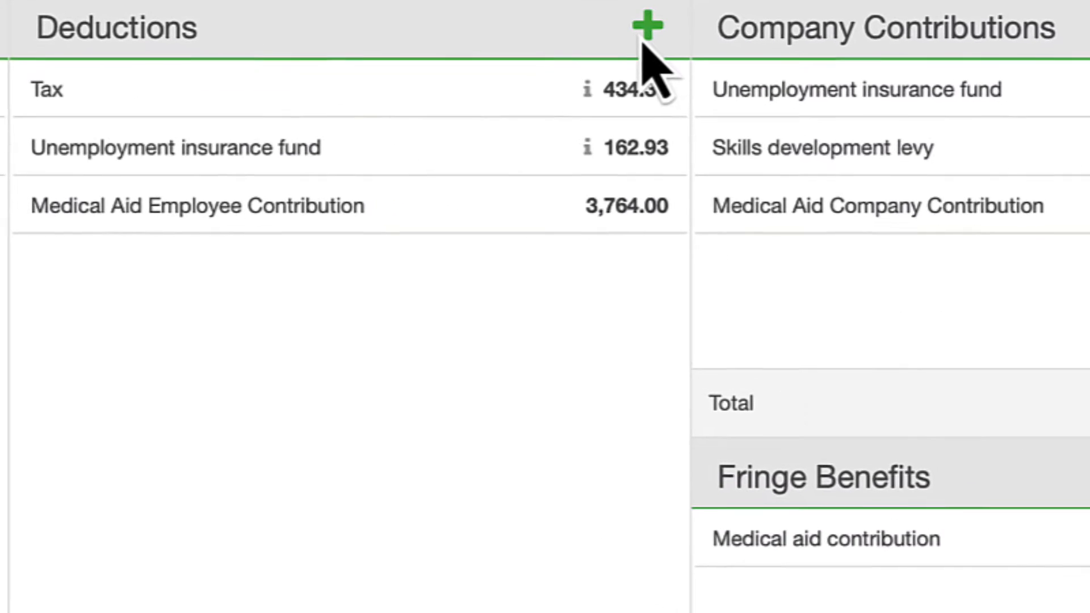
Add a Pension Employee Contribution deduction to the payslip and assign the employee to the Legacy Group Pension Fund
left_click(771, 162)
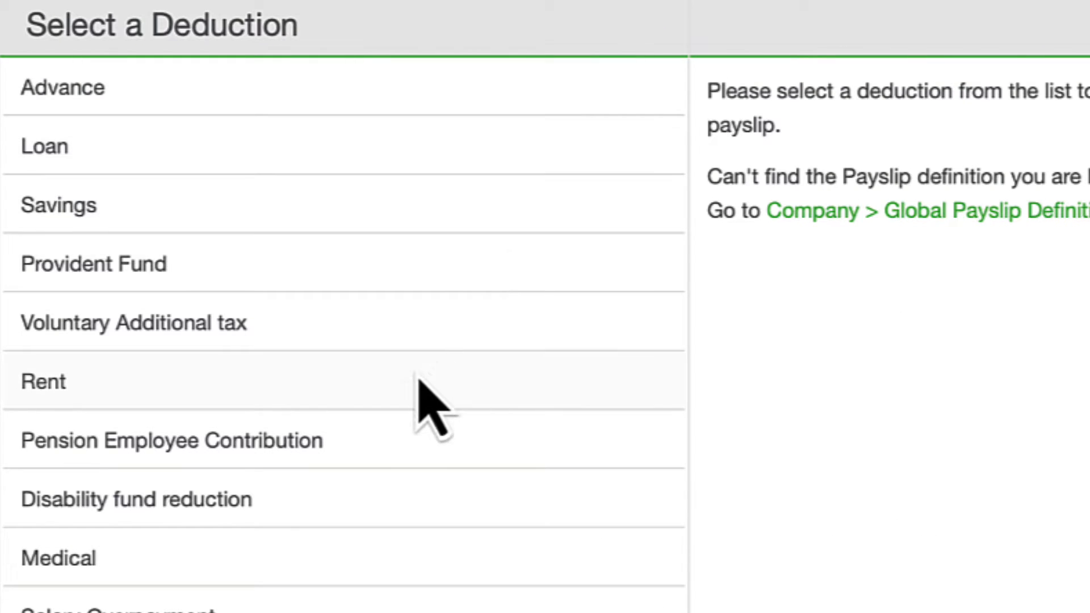
left_click(373, 446)
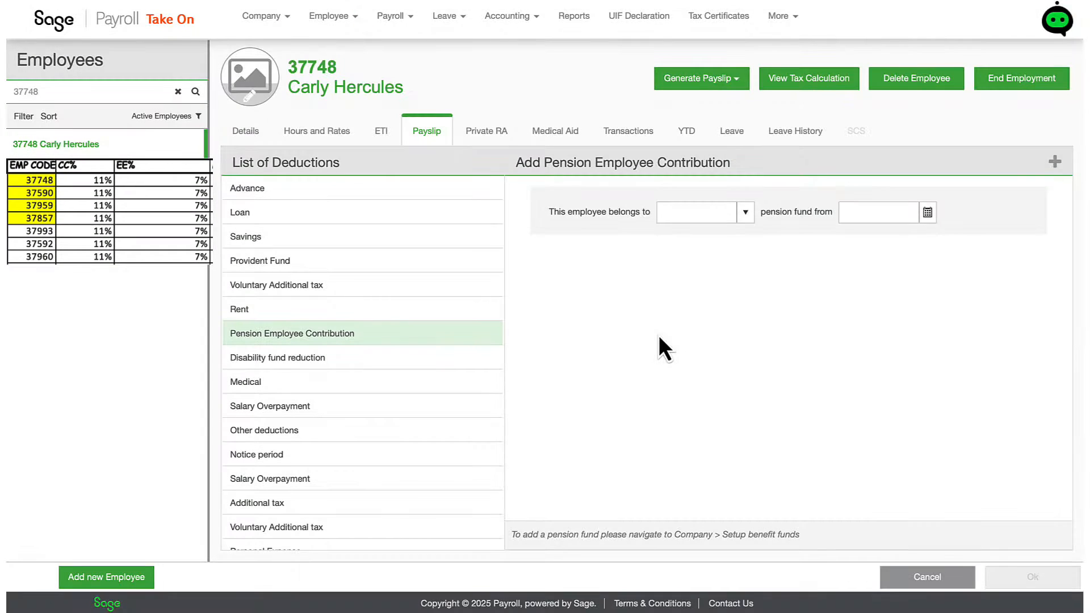
left_click(752, 215)
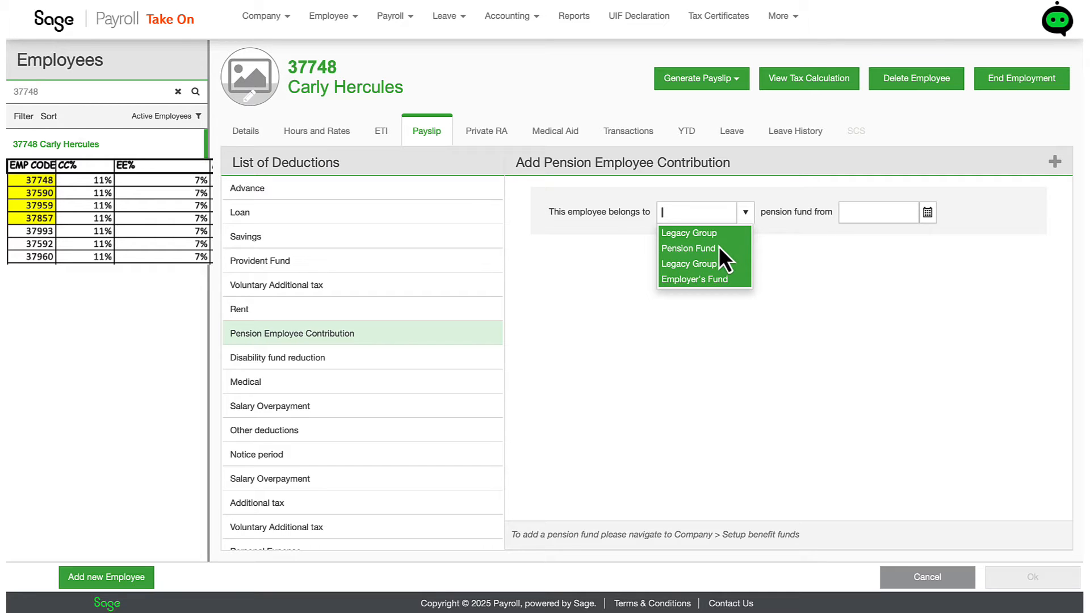
left_click(717, 250)
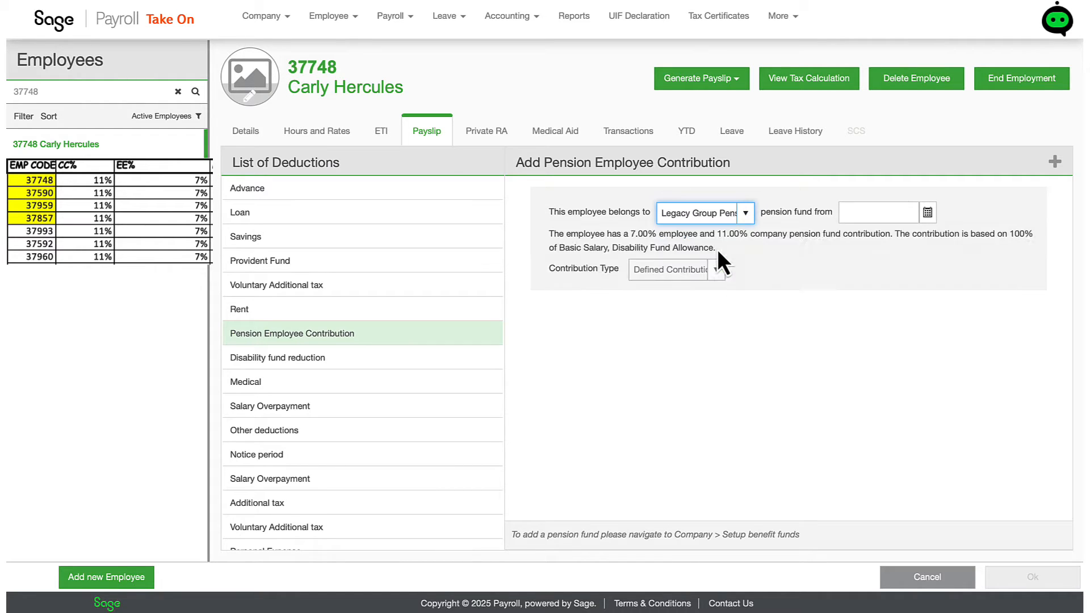
Set the employee's pension fund start date to 2015-12-01, save the deduction and return to the payslip
left_click(928, 213)
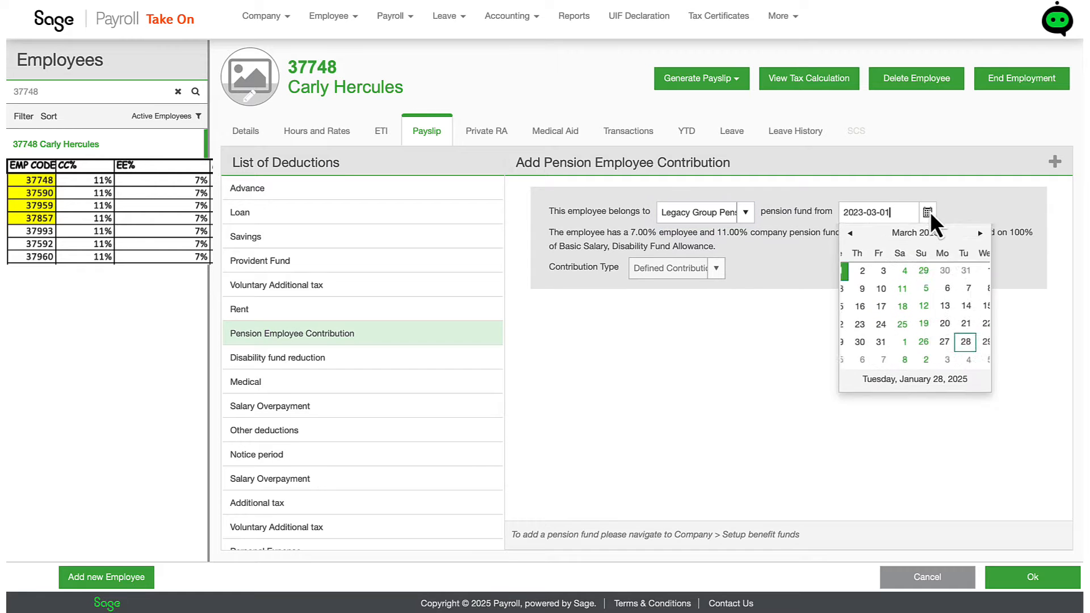
left_click(919, 239)
left_click(915, 236)
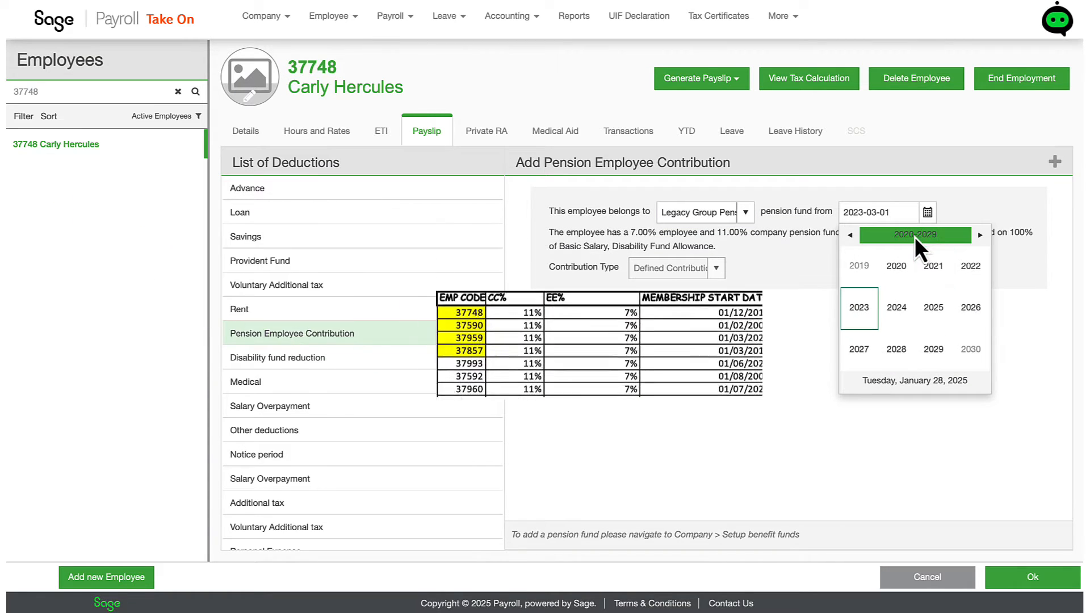
left_click(915, 236)
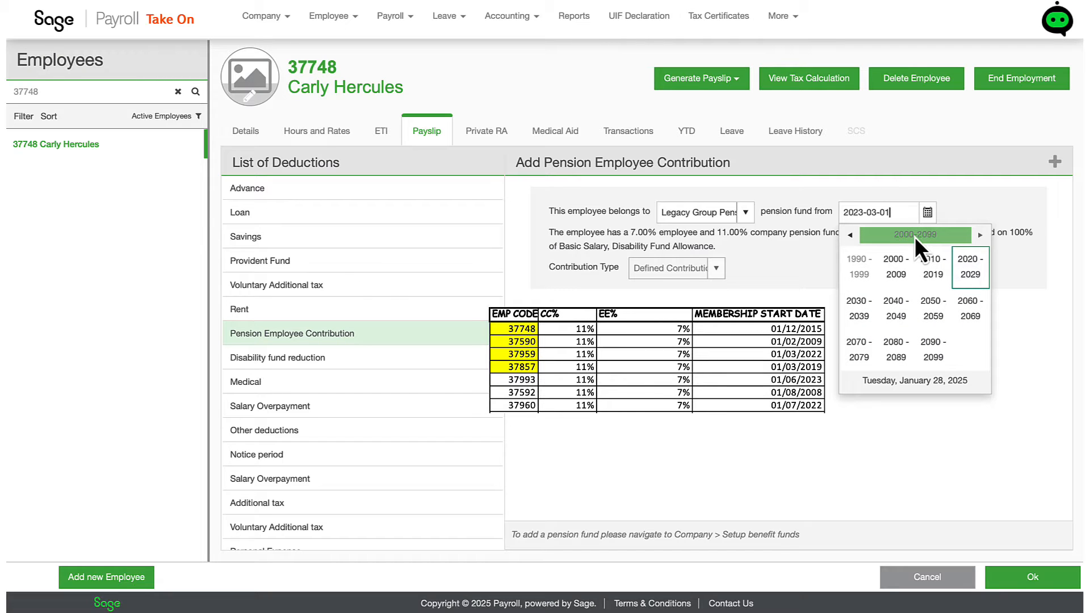
left_click(925, 268)
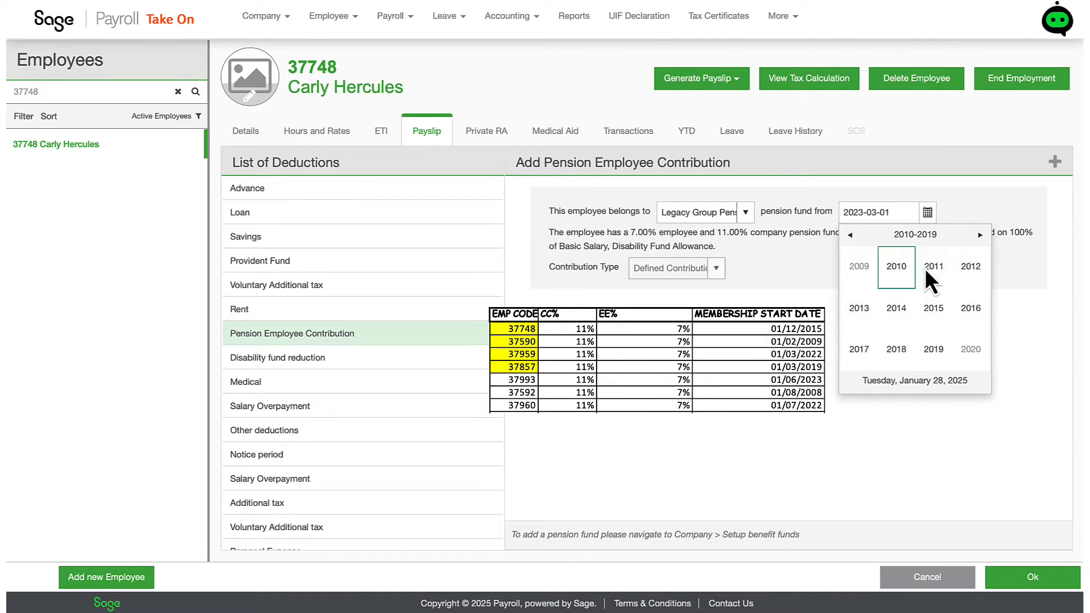
left_click(935, 302)
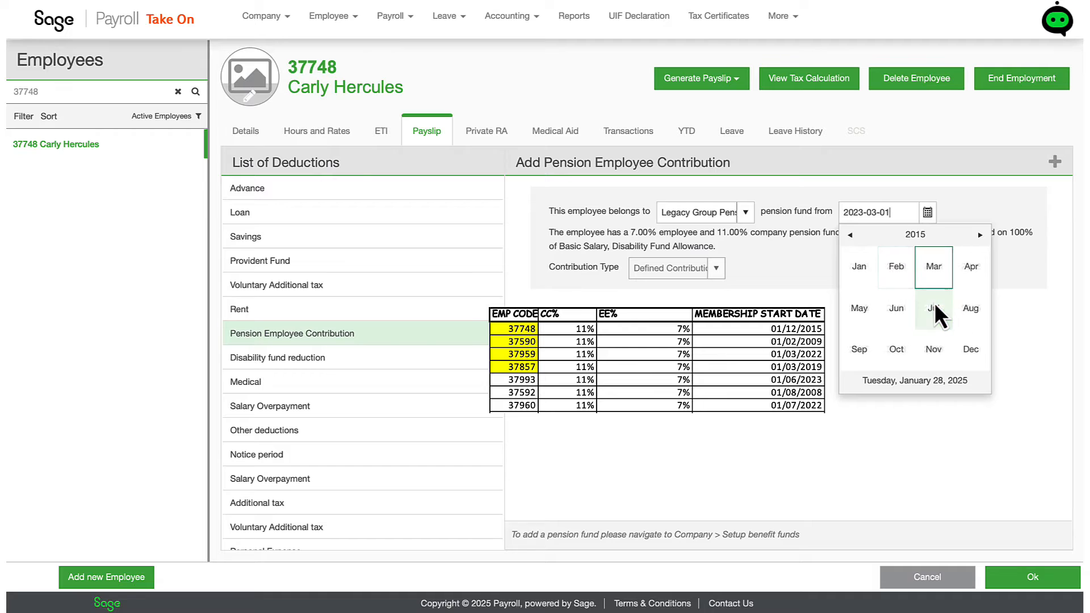
left_click(970, 360)
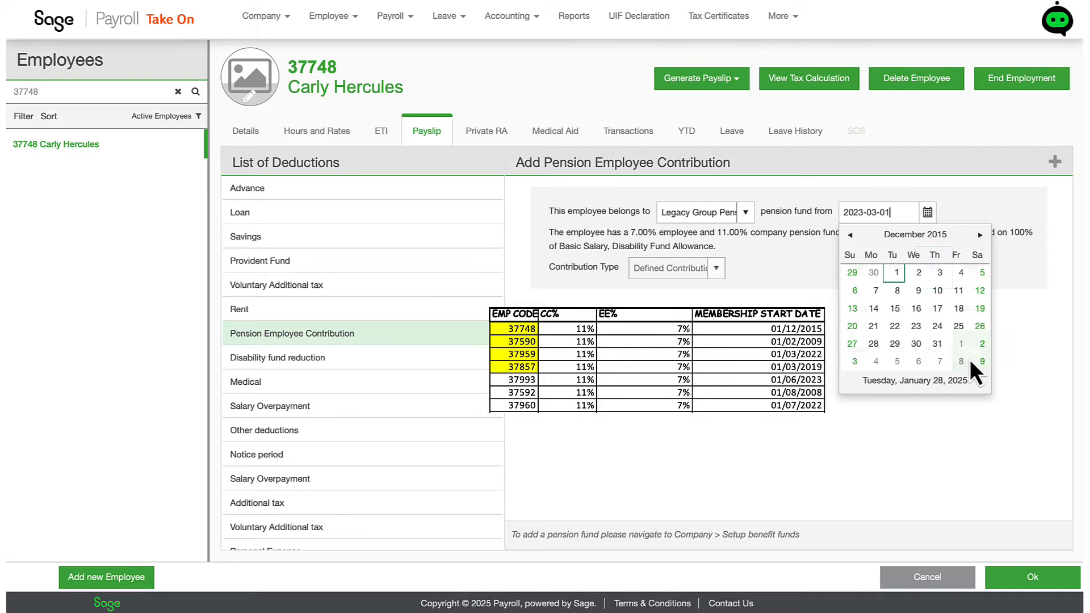
left_click(897, 274)
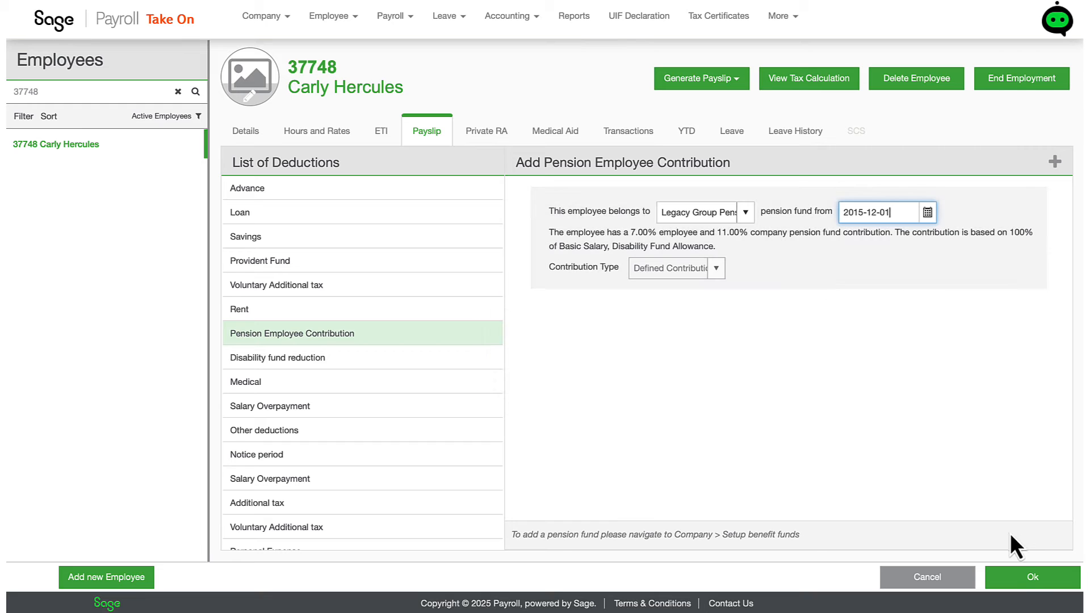
left_click(1019, 583)
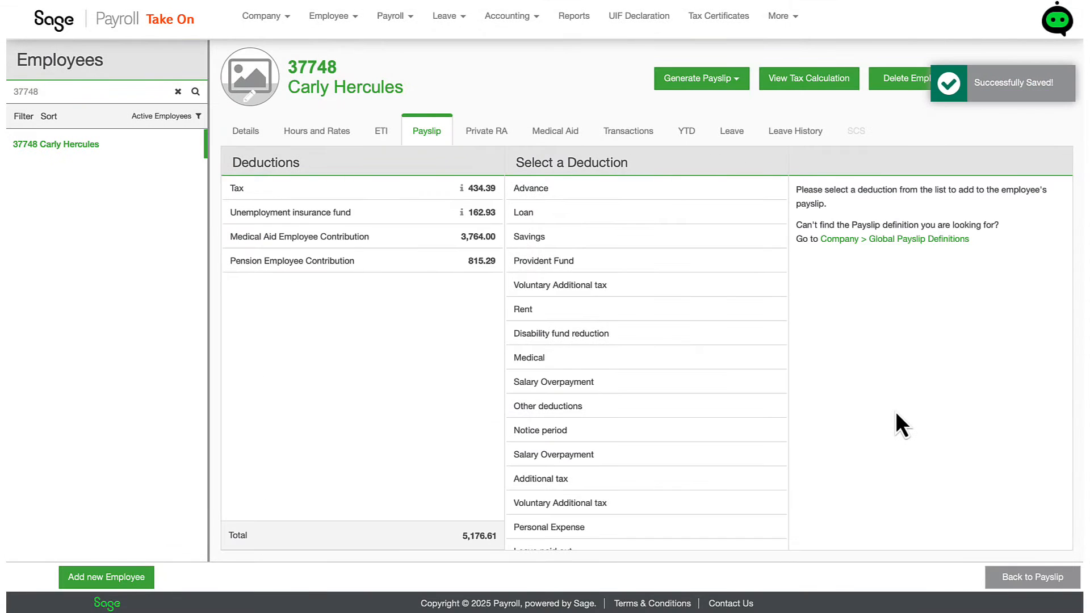
left_click(1017, 579)
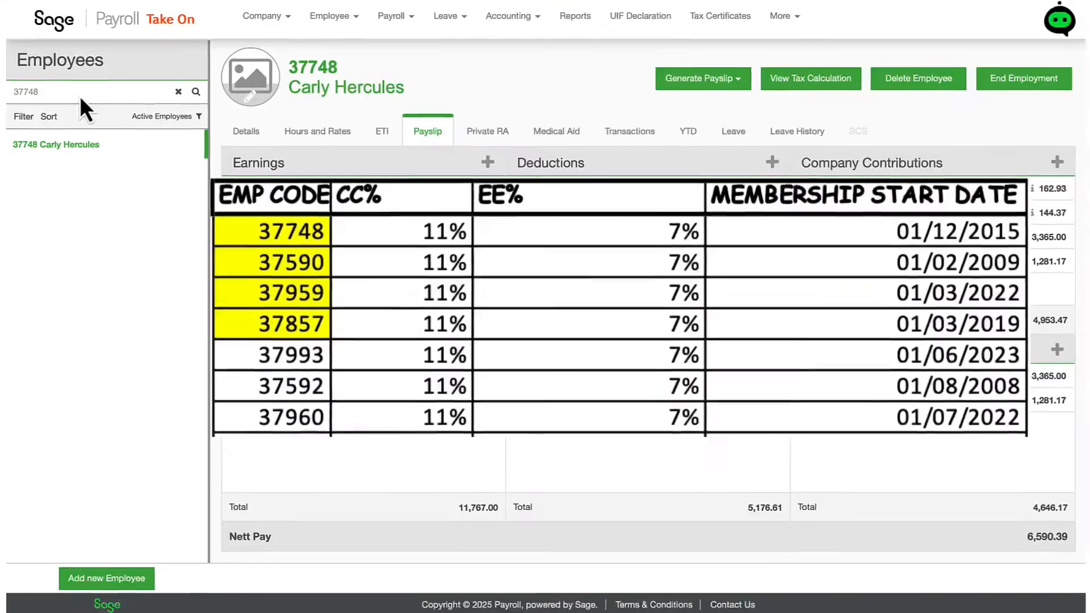
Find the second employee in the contribution table by employee code and open that employee's payslip
key("BackSpace")
key("BackSpace")
key("BackSpace")
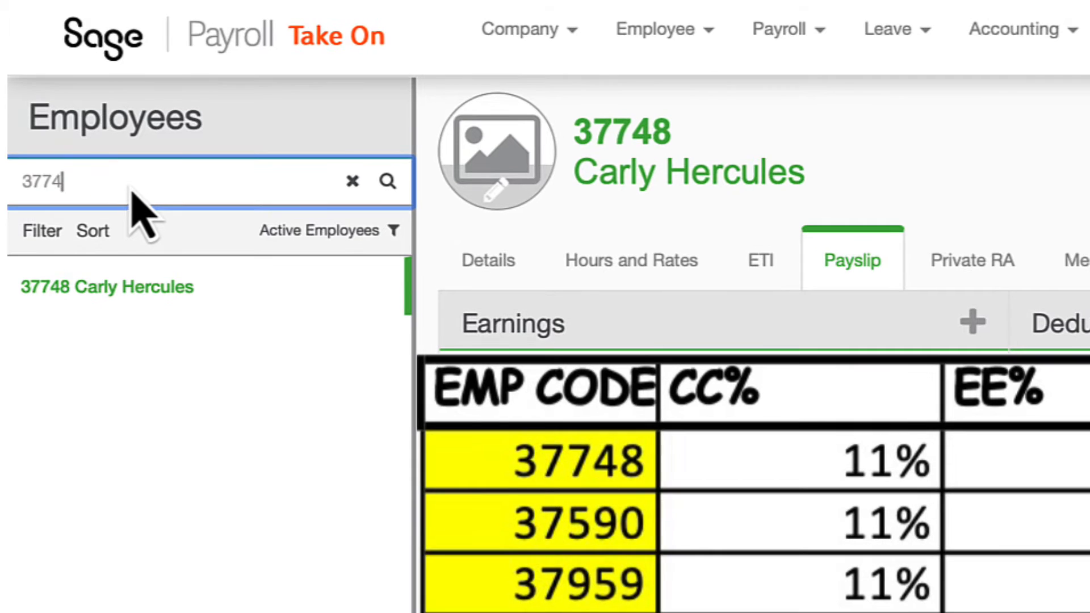
type("590")
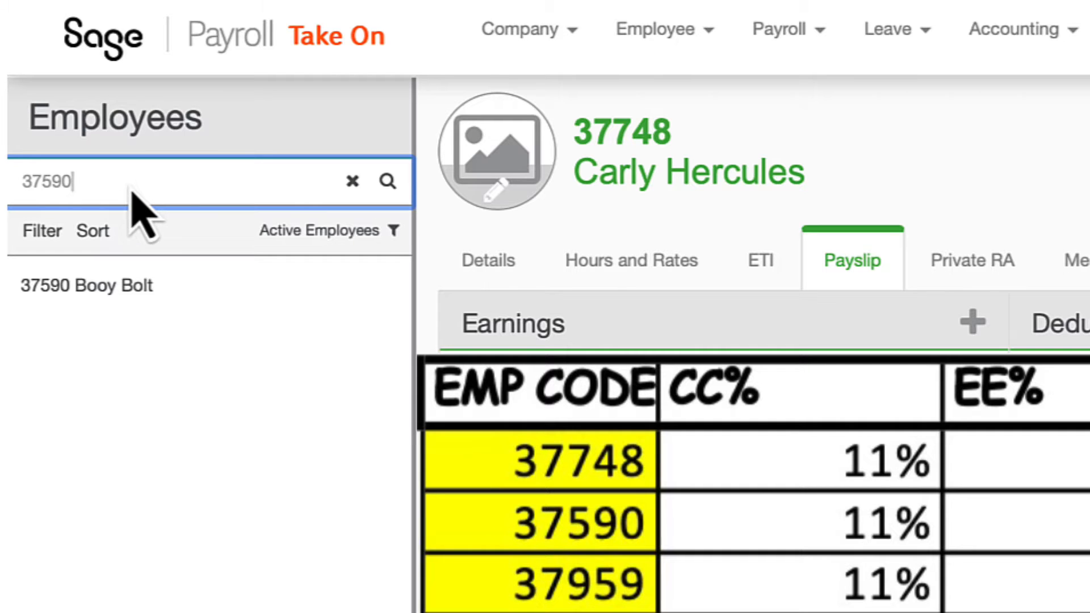
left_click(103, 304)
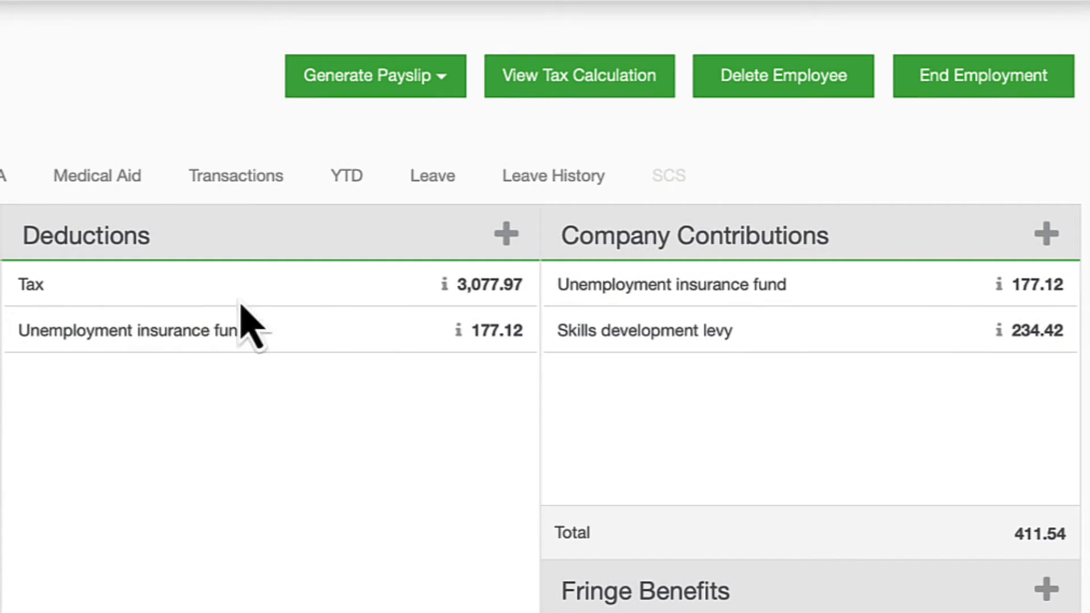
Add a Pension Employee Contribution deduction to the second employee's payslip and select the Legacy Group Pension Fund
left_click(507, 234)
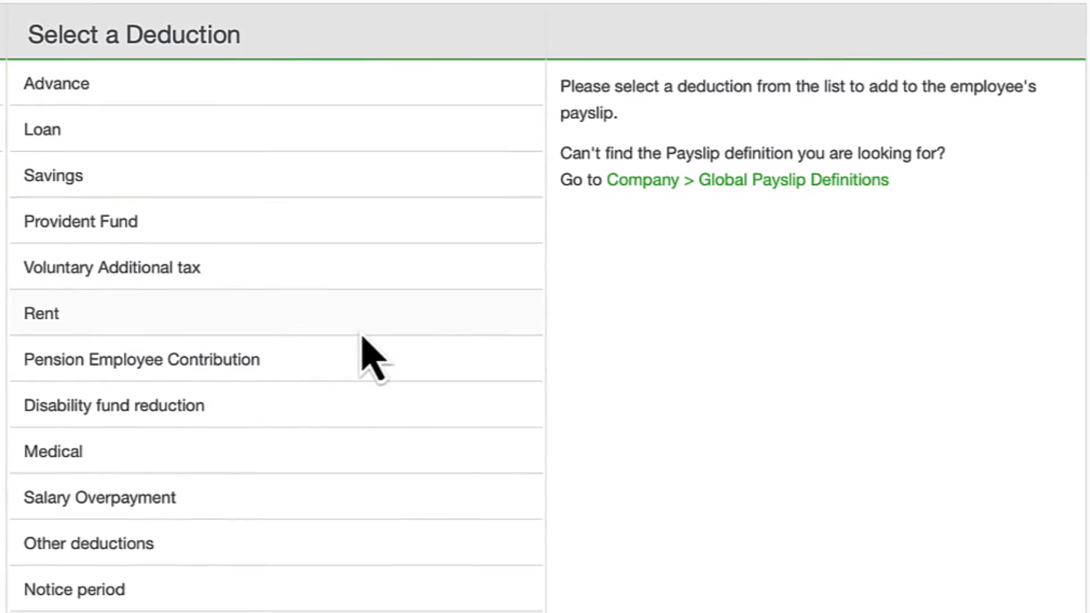
left_click(323, 497)
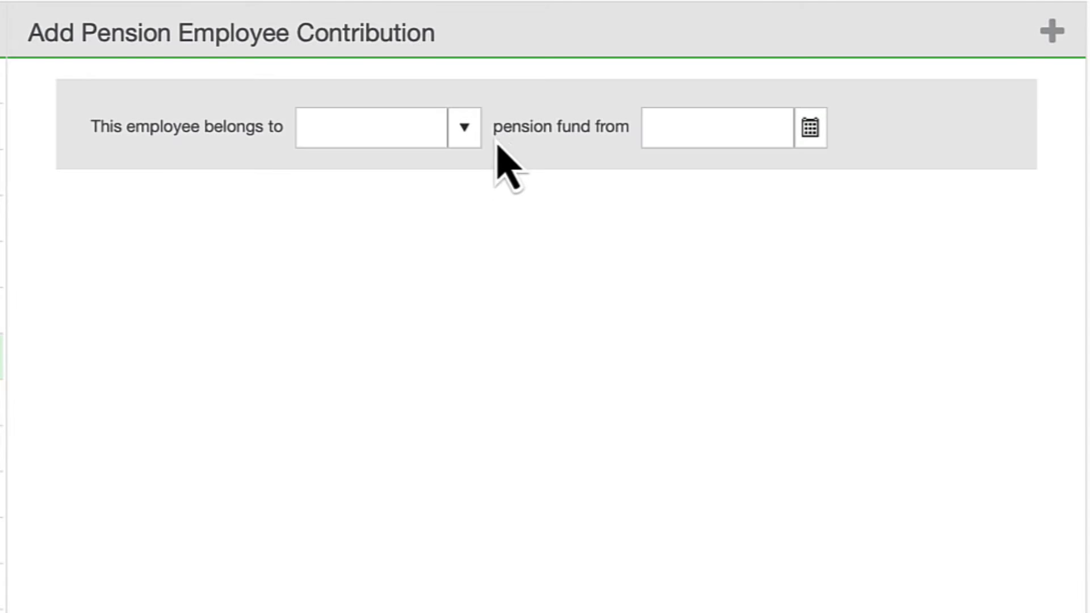
left_click(470, 134)
left_click(415, 225)
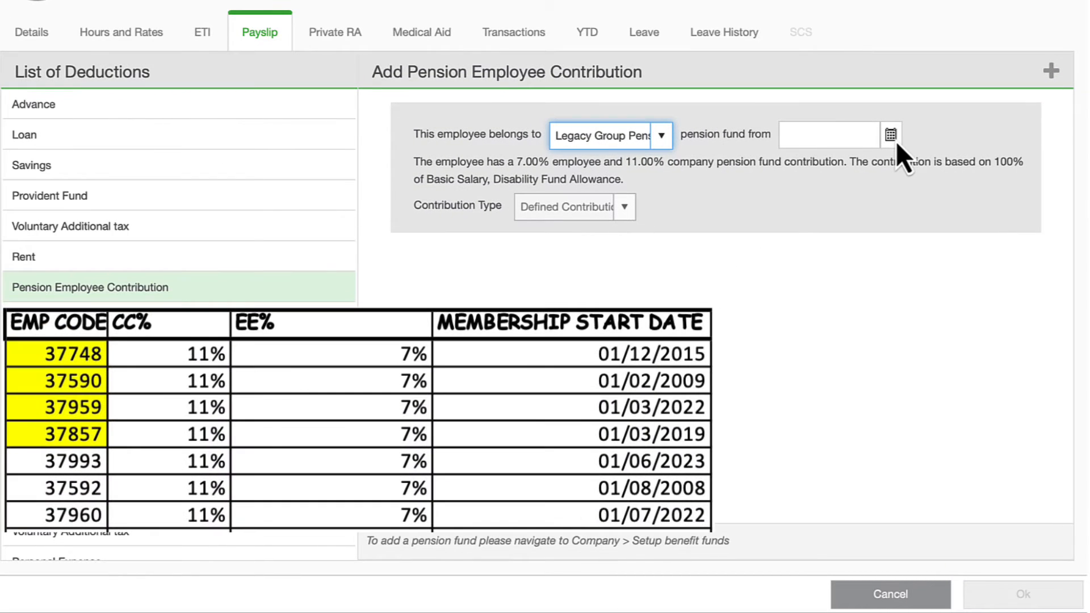
Set the second employee's pension fund start date to 2009-02-01, save the deduction and return to the payslip
left_click(892, 144)
left_click(888, 162)
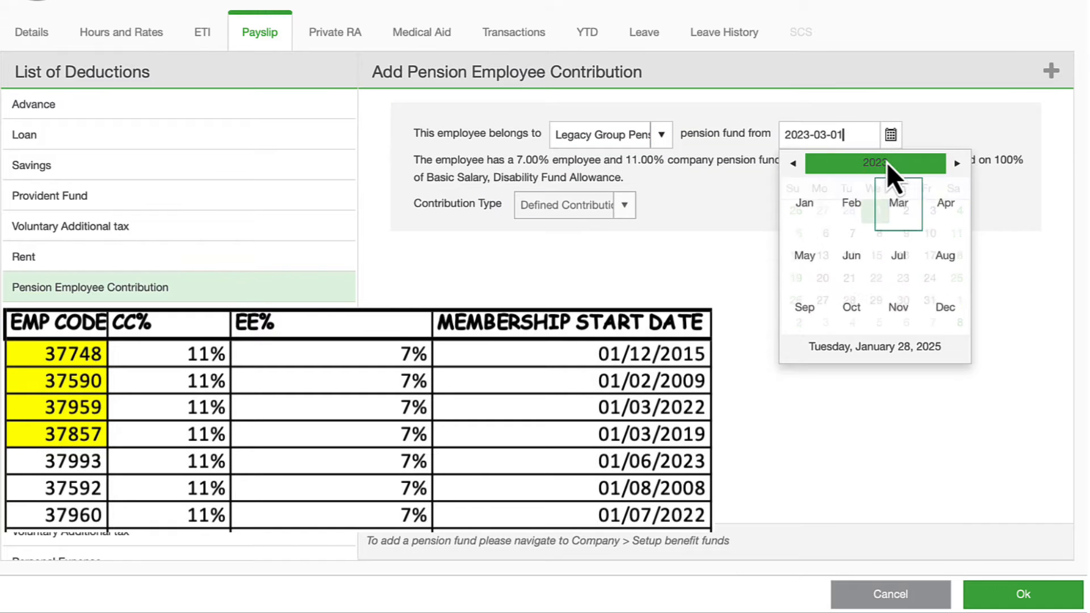
left_click(887, 163)
left_click(836, 165)
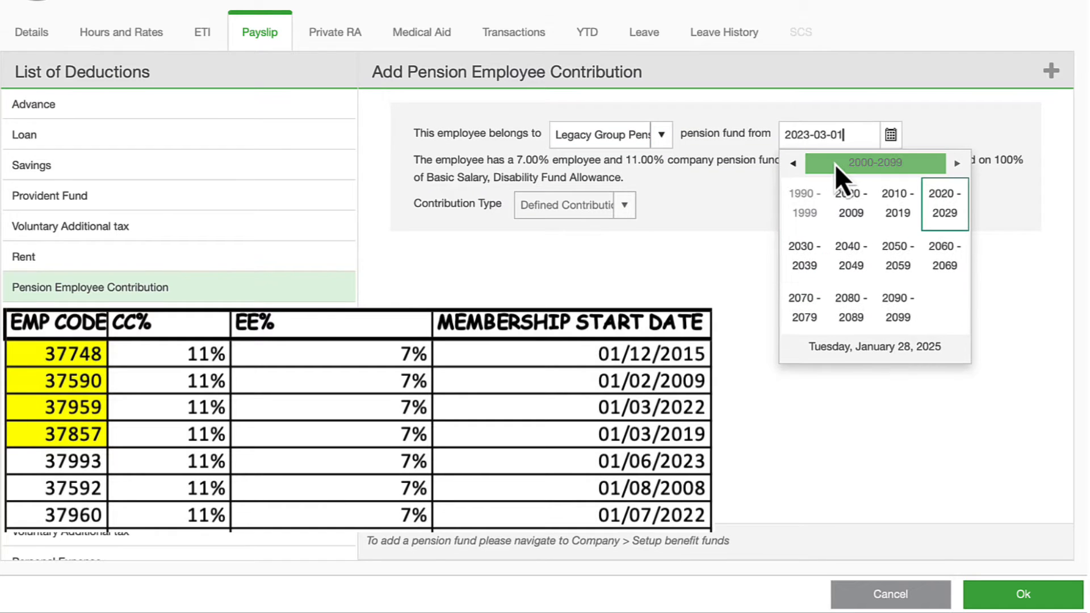
left_click(847, 198)
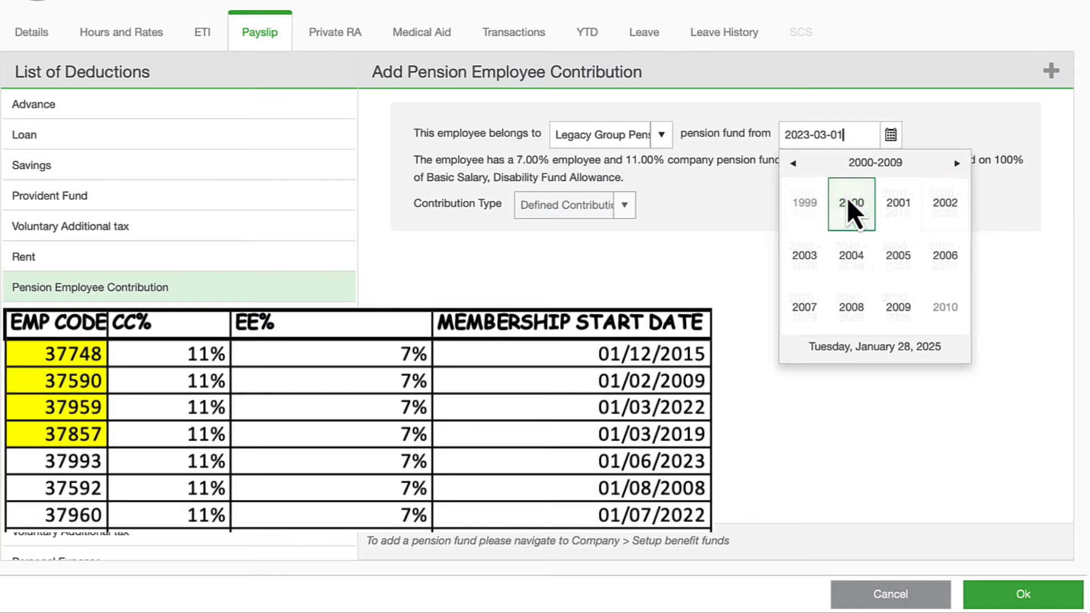
left_click(892, 300)
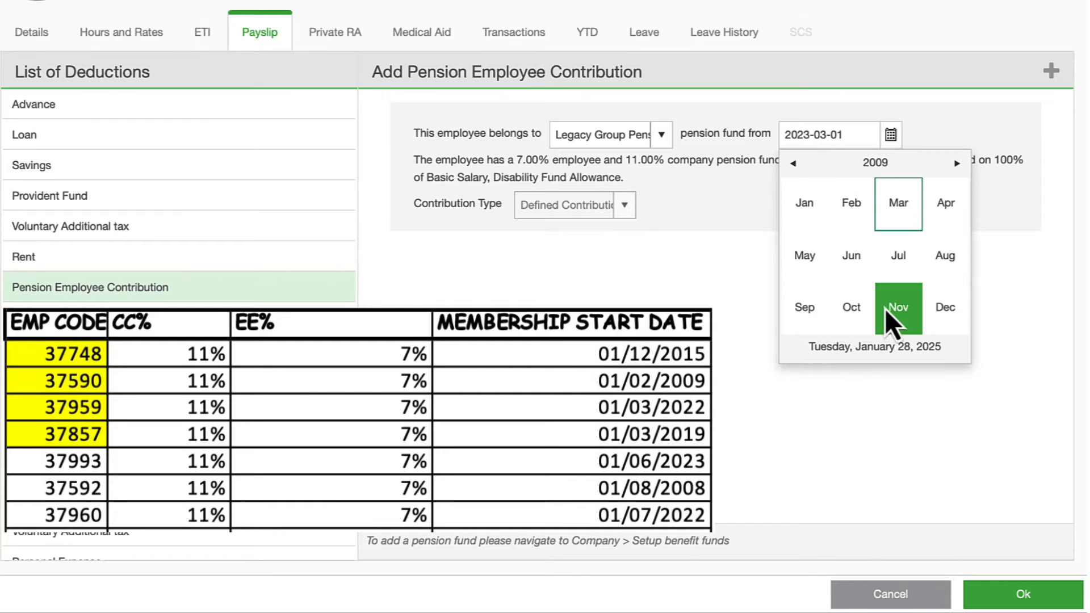
left_click(851, 214)
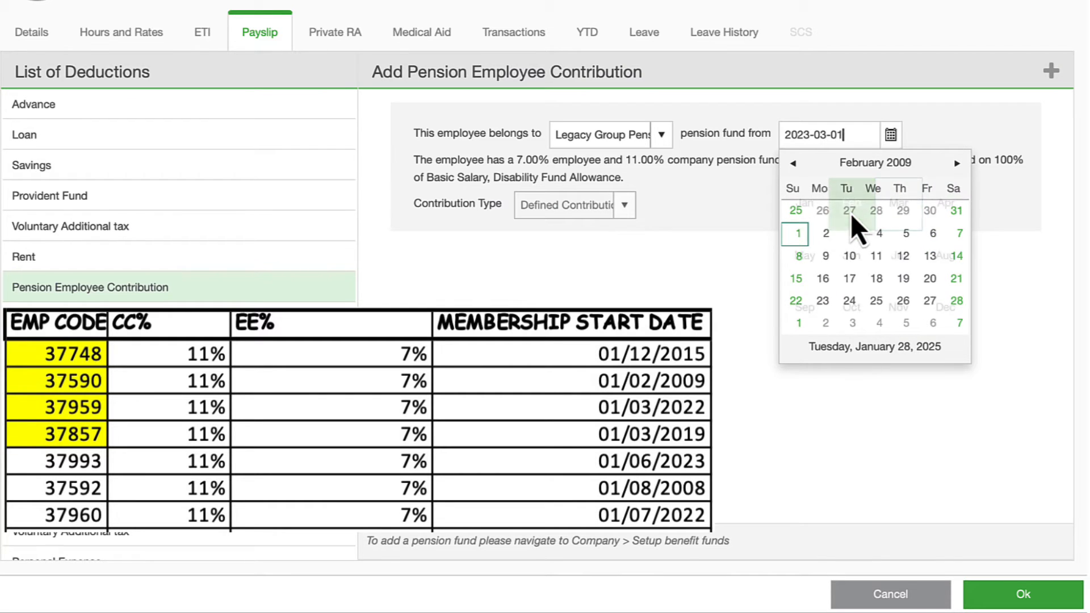
left_click(798, 243)
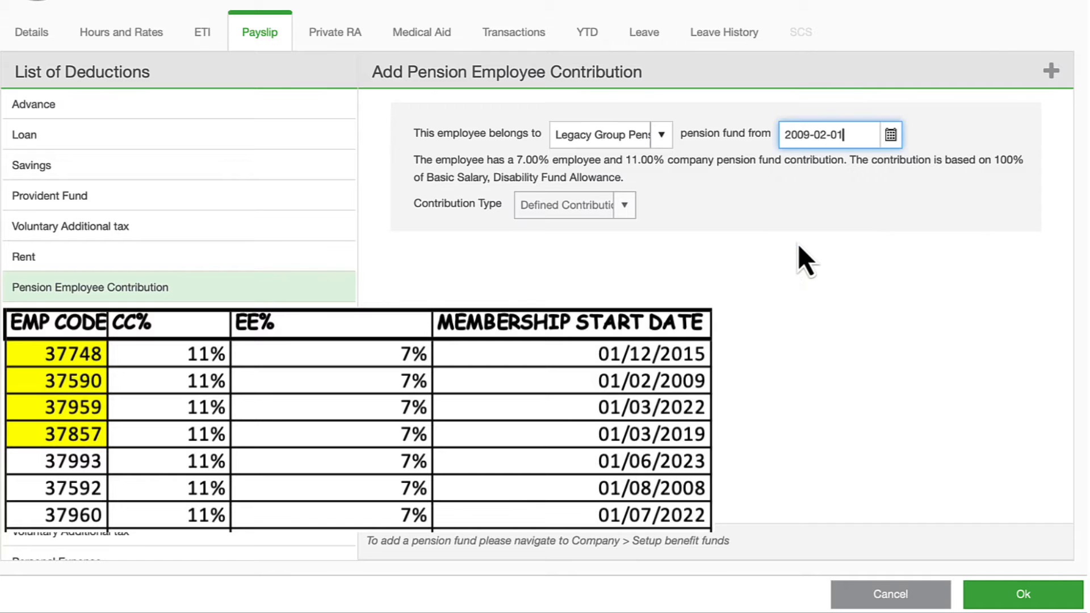
left_click(1045, 592)
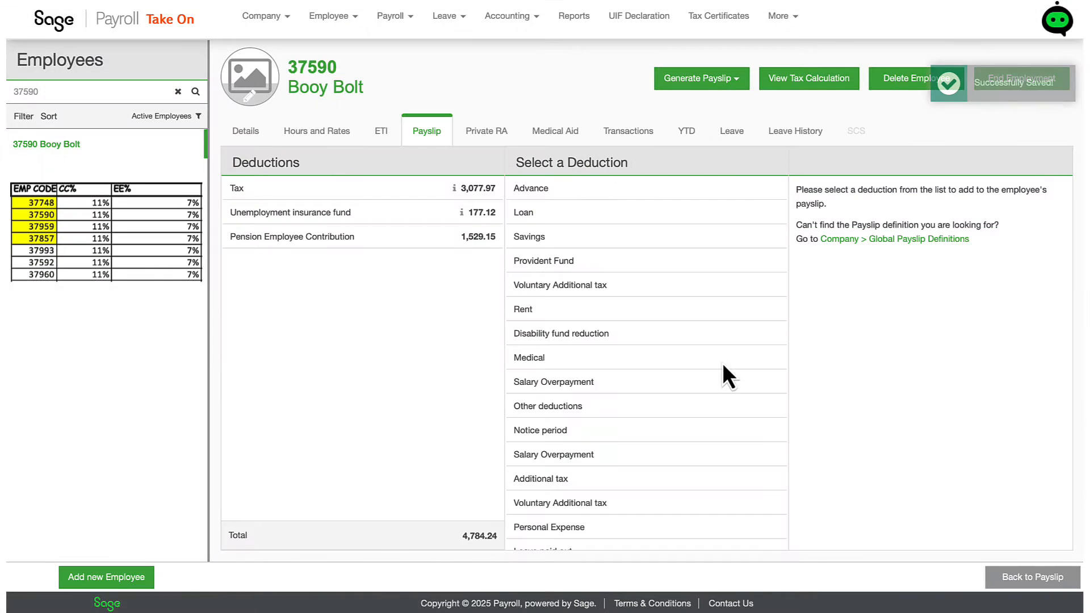
left_click(996, 578)
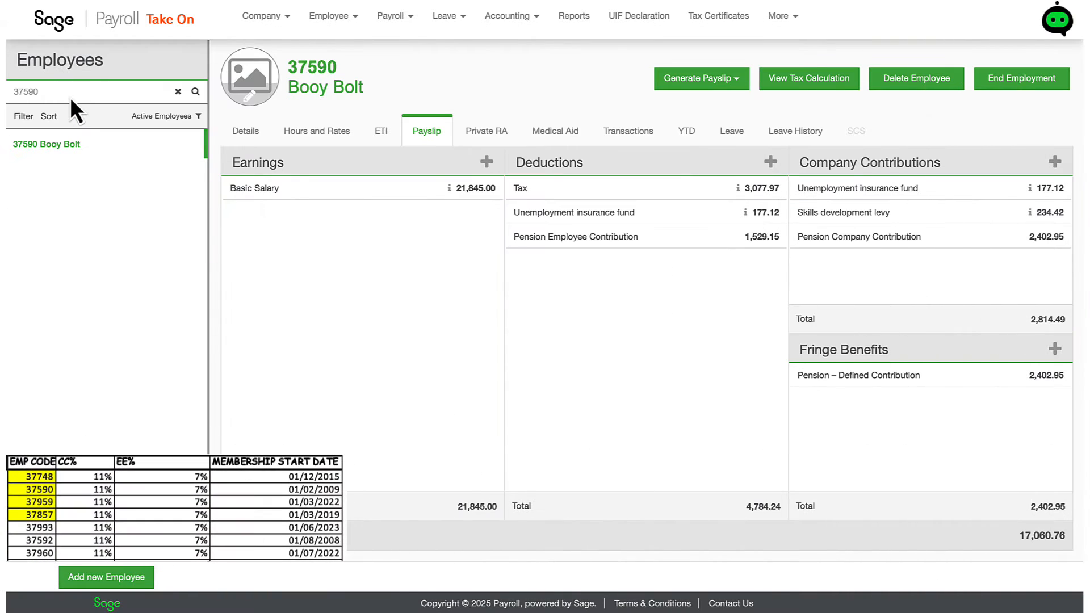
Find the third employee in the contribution table by employee code and open that employee's payslip
key("BackSpace")
key("BackSpace")
key("BackSpace")
key("BackSpace")
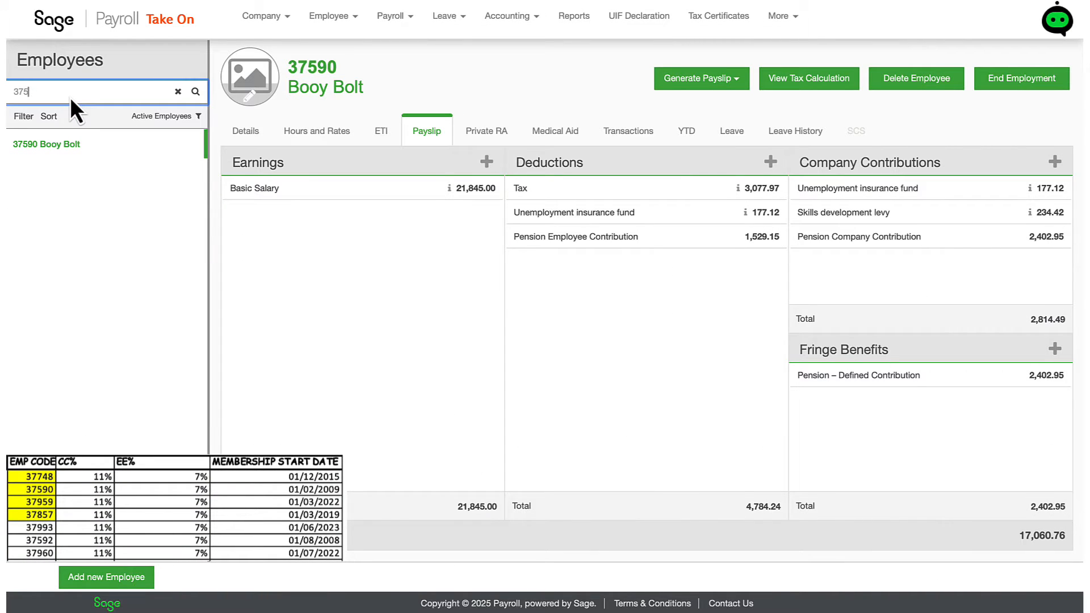
type("7959")
left_click(52, 144)
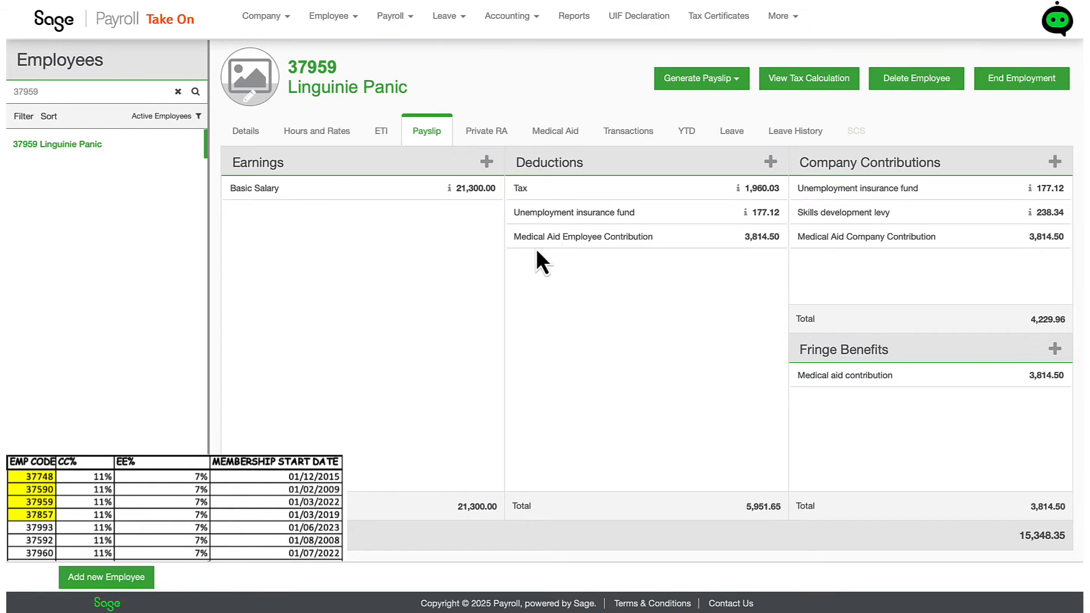
Add a Pension Employee Contribution deduction to the third employee's payslip and select the Legacy Group Pension Fund
left_click(770, 163)
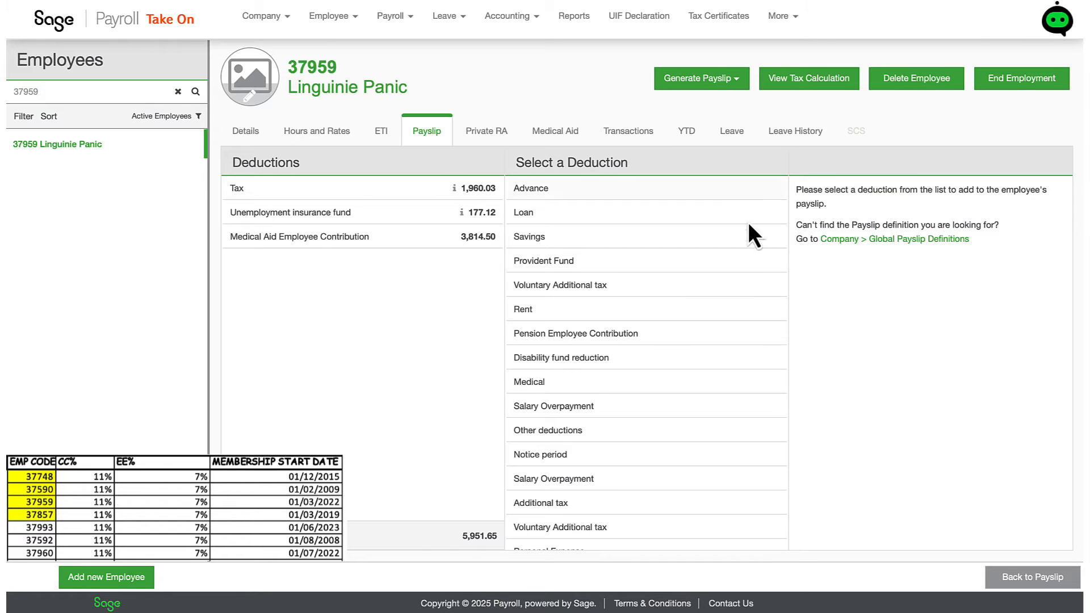
left_click(693, 344)
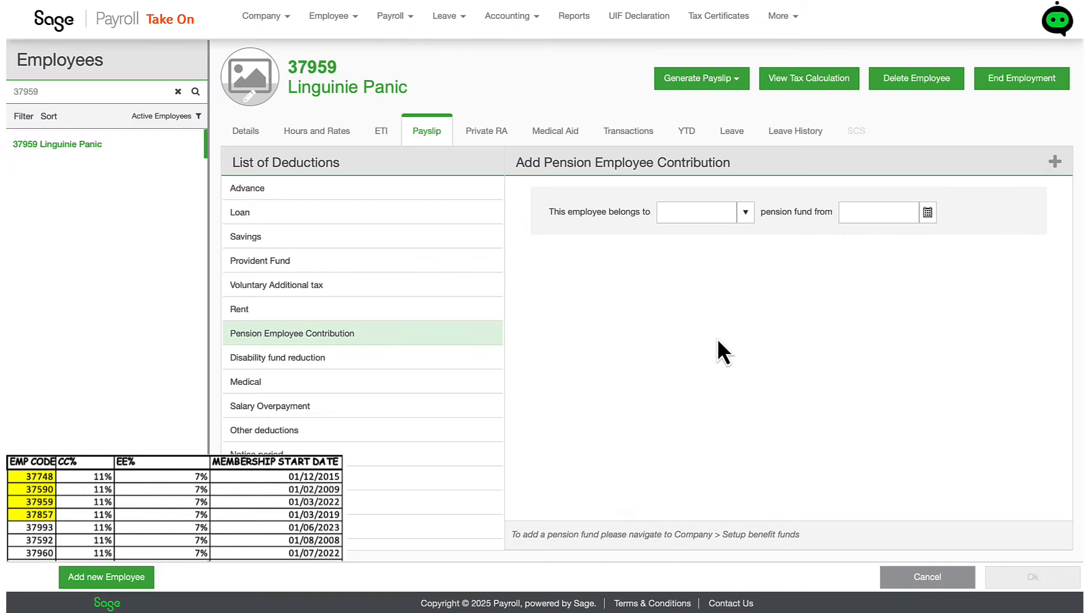
left_click(743, 210)
left_click(711, 255)
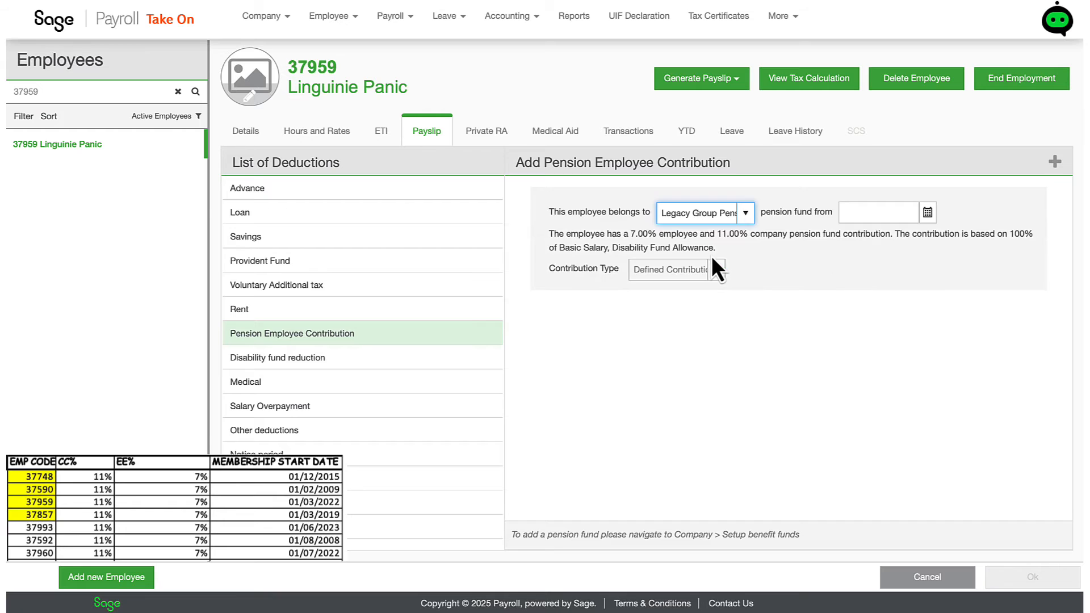
Set the third employee's pension fund start date to 2022-03-01, save the deduction and return to the payslip
left_click(930, 214)
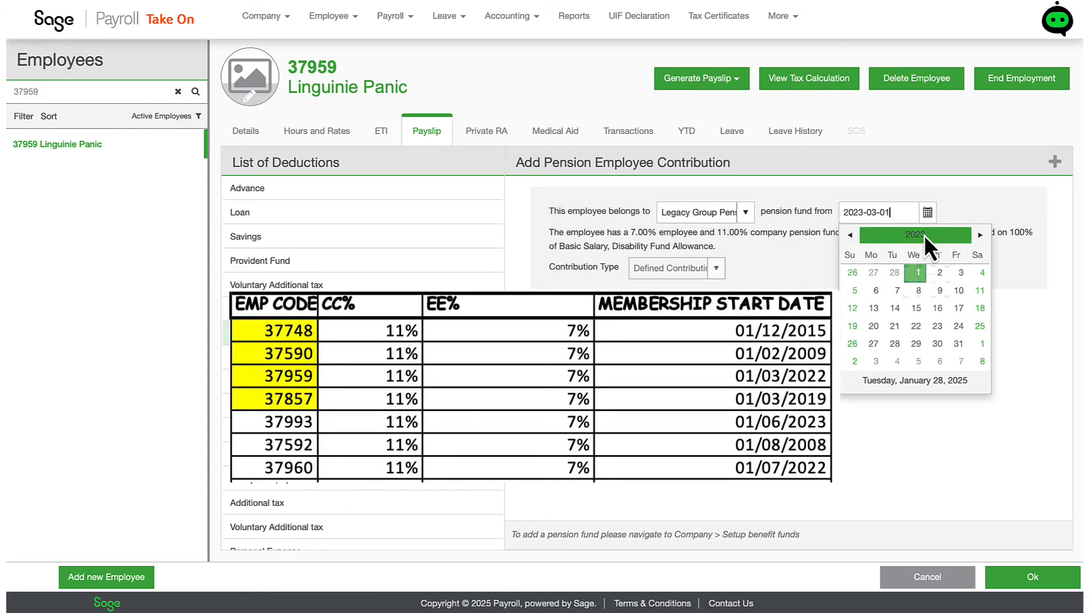
left_click(921, 235)
left_click(905, 238)
left_click(968, 270)
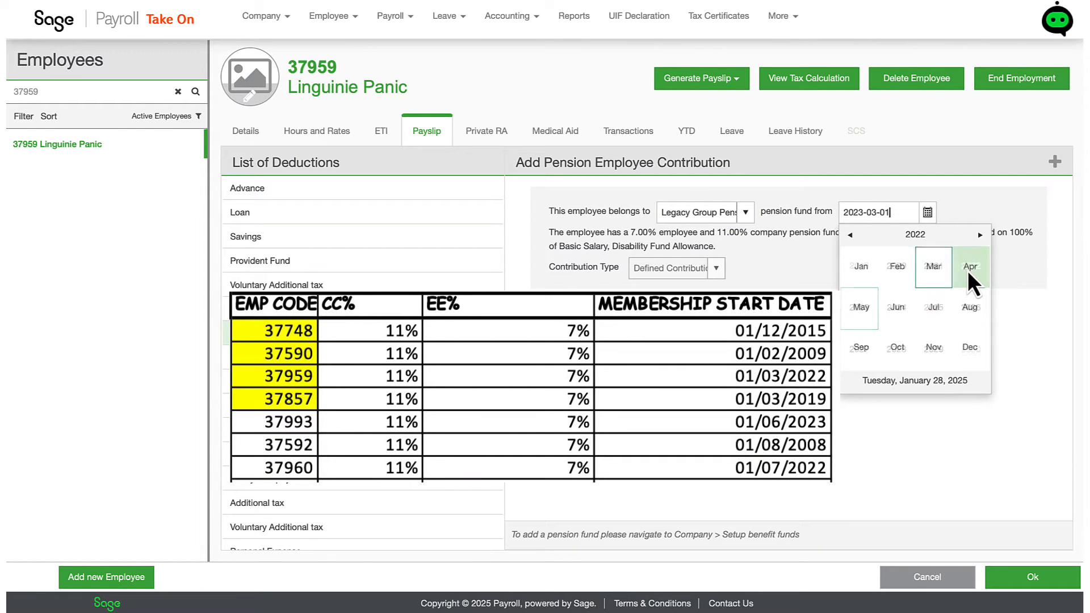
left_click(931, 269)
left_click(898, 271)
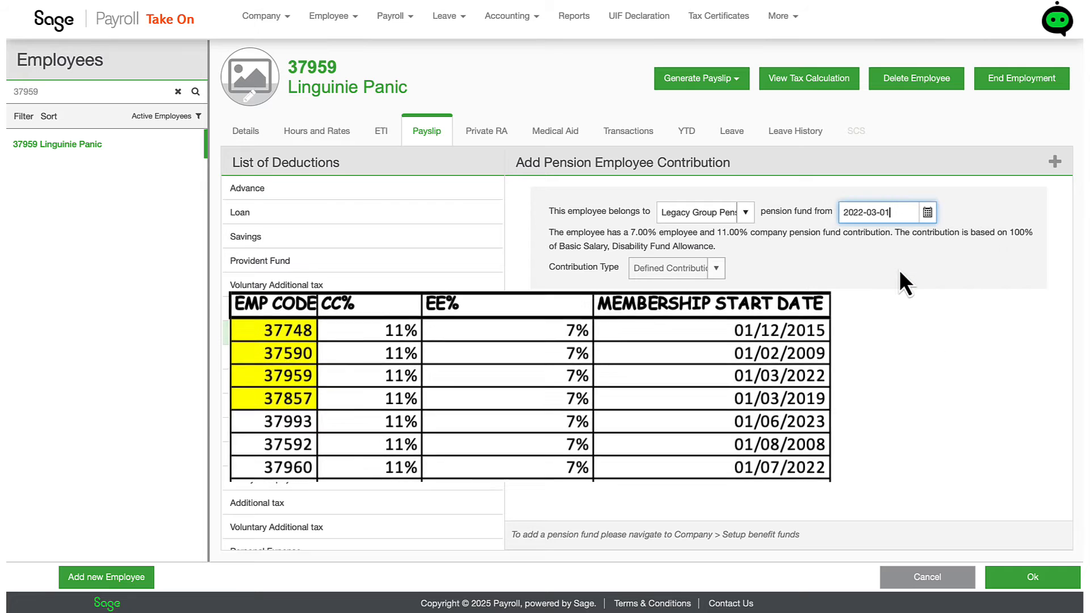
left_click(1064, 578)
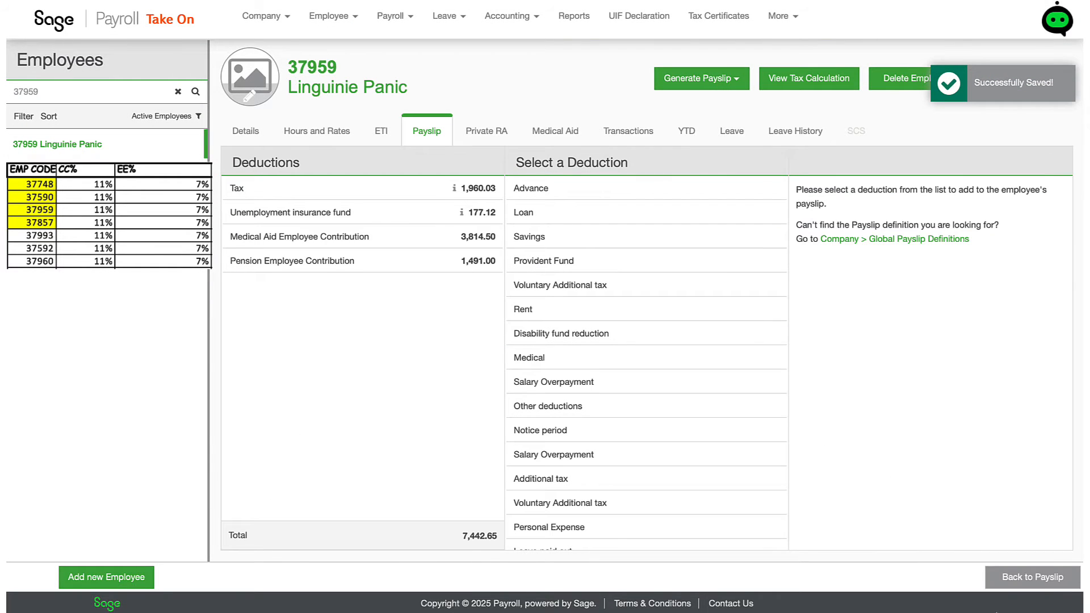
left_click(1000, 581)
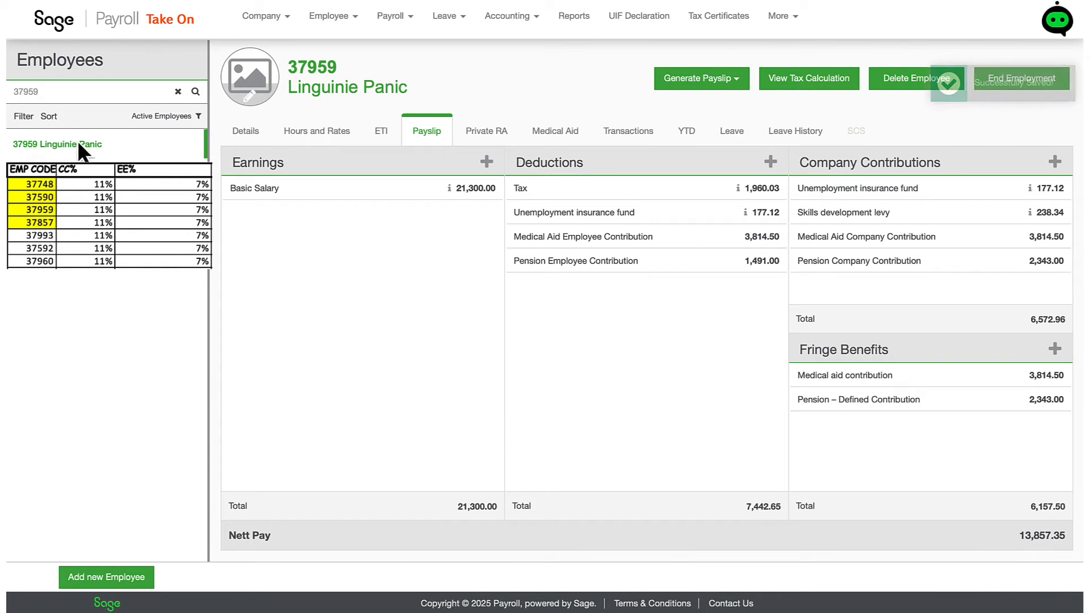
Find the fourth employee in the contribution table by employee code and open that employee's payslip
left_click(48, 95)
key("BackSpace")
key("BackSpace")
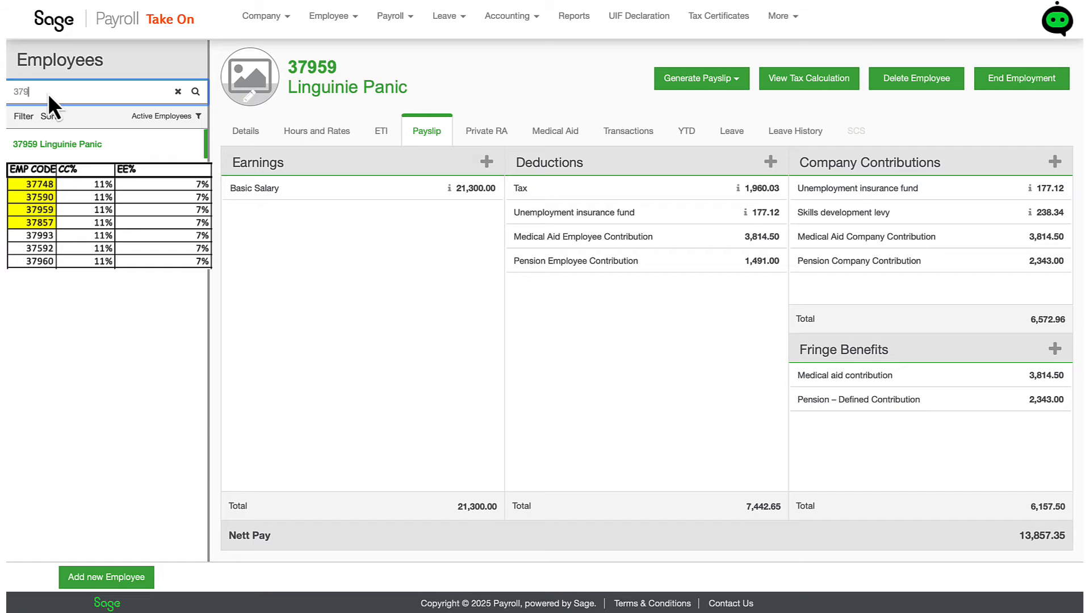
type("857")
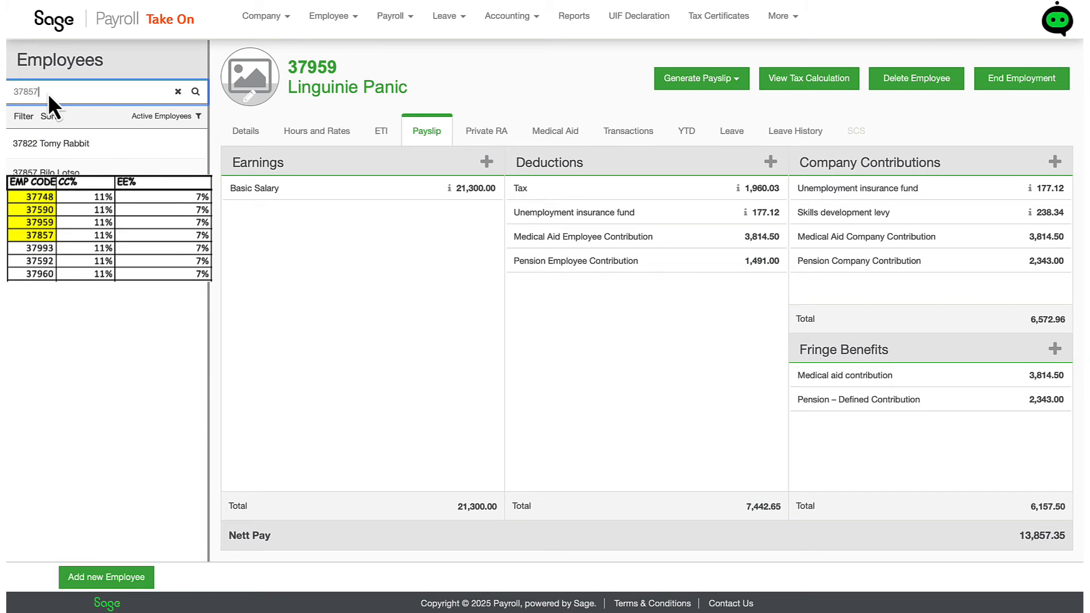
left_click(49, 145)
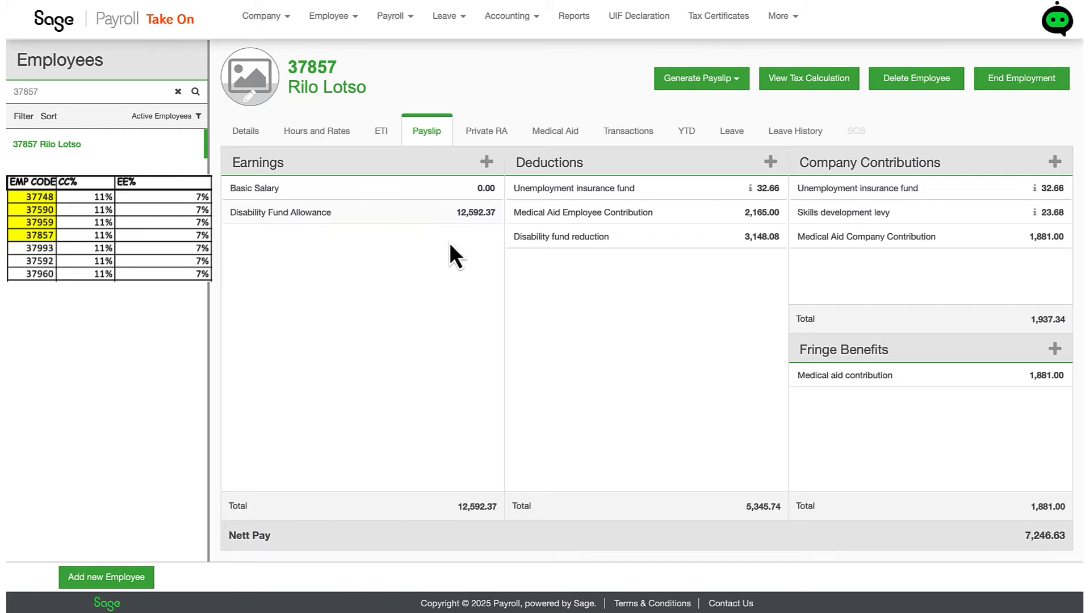
Add a Pension Employee Contribution deduction to the fourth employee's payslip and select the Legacy Group Pension Fund
left_click(772, 162)
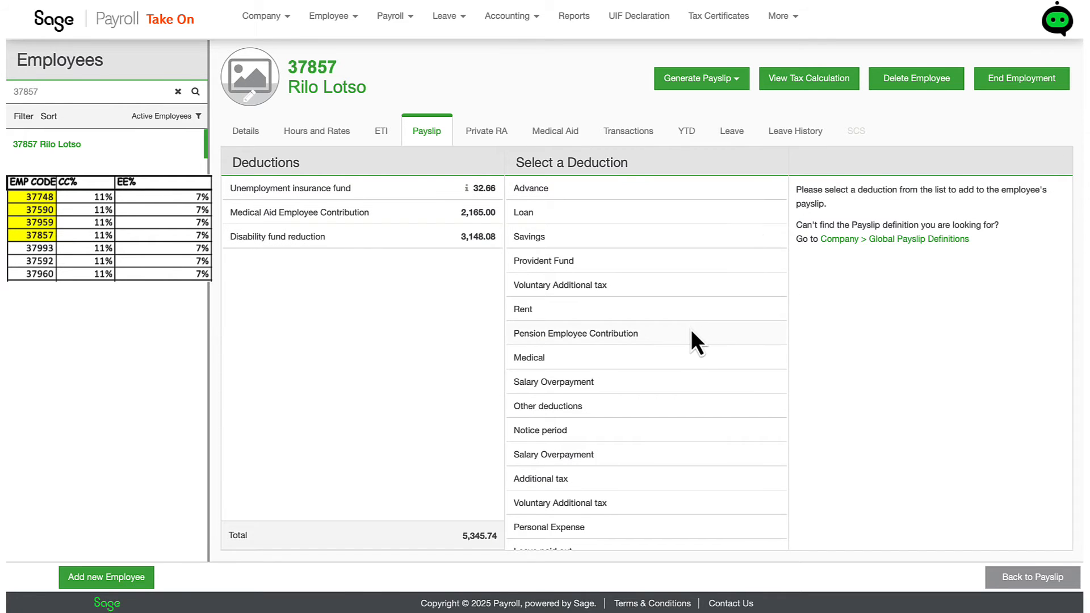
left_click(691, 332)
left_click(746, 213)
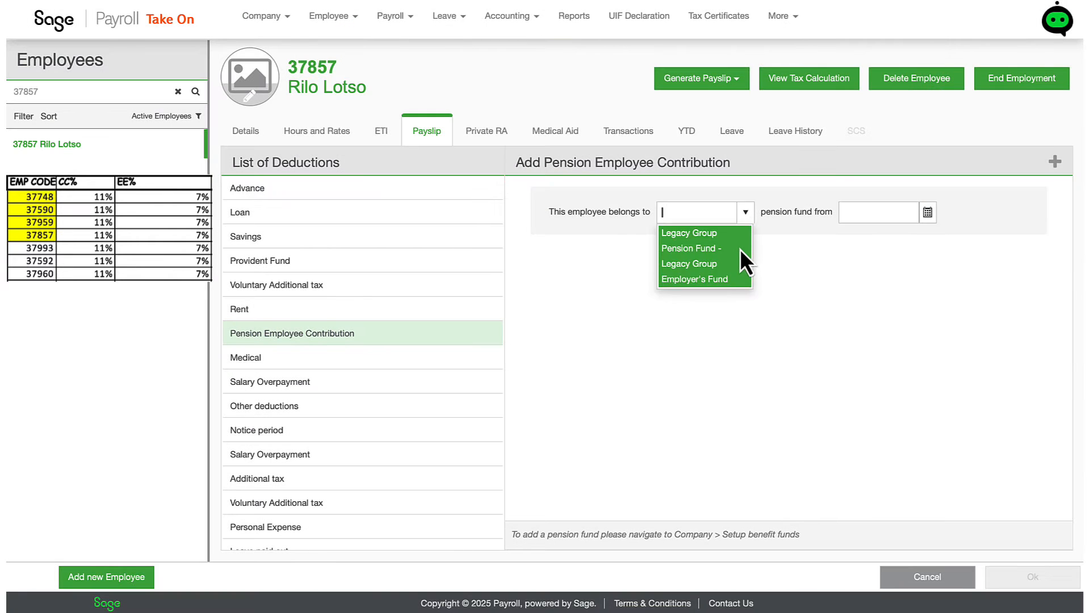
left_click(739, 255)
Set the fourth employee's pension fund start date to 2019-03-01, save the deduction and return to the payslip
left_click(928, 213)
type("2023-03-01")
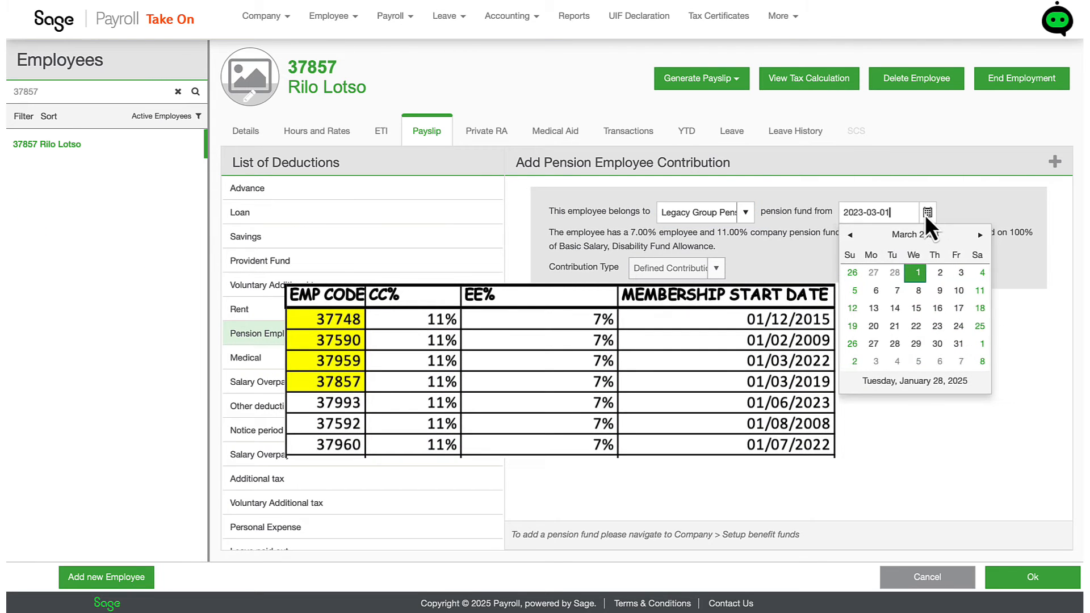
left_click(918, 236)
left_click(939, 234)
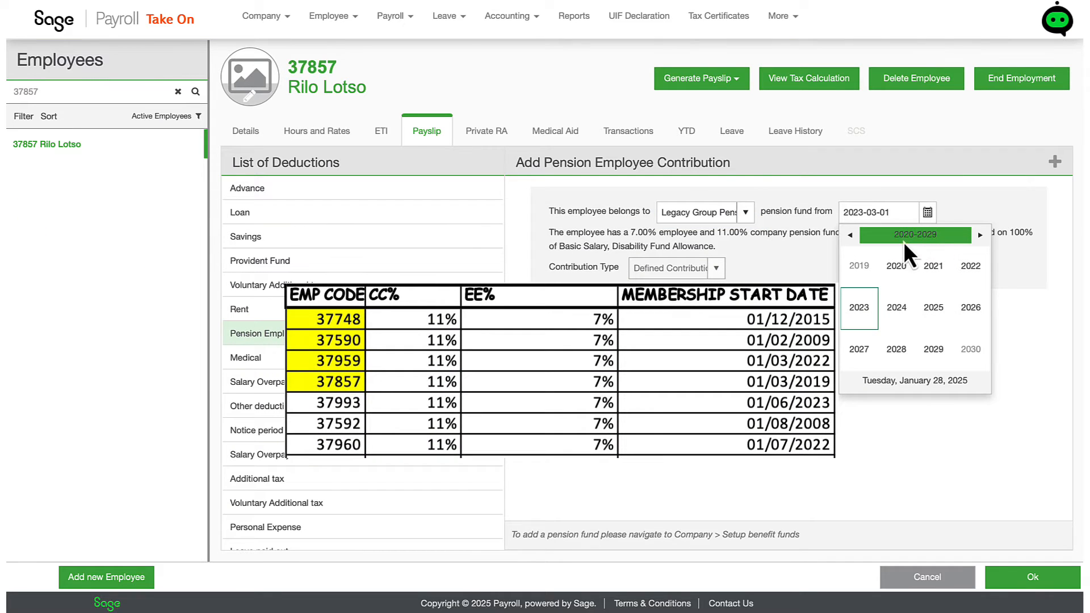
left_click(887, 237)
left_click(928, 271)
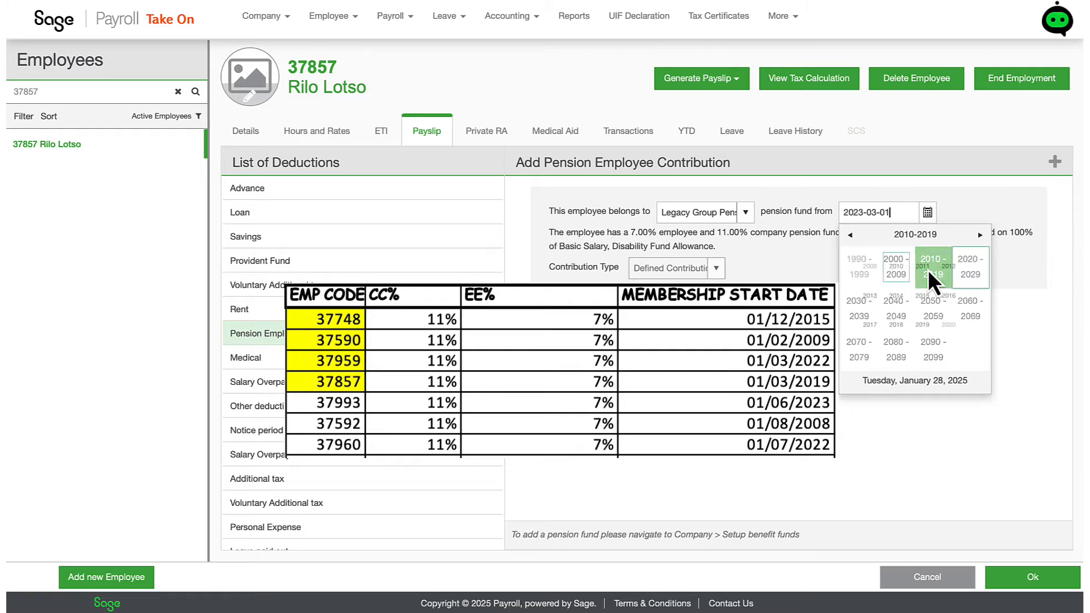
left_click(934, 355)
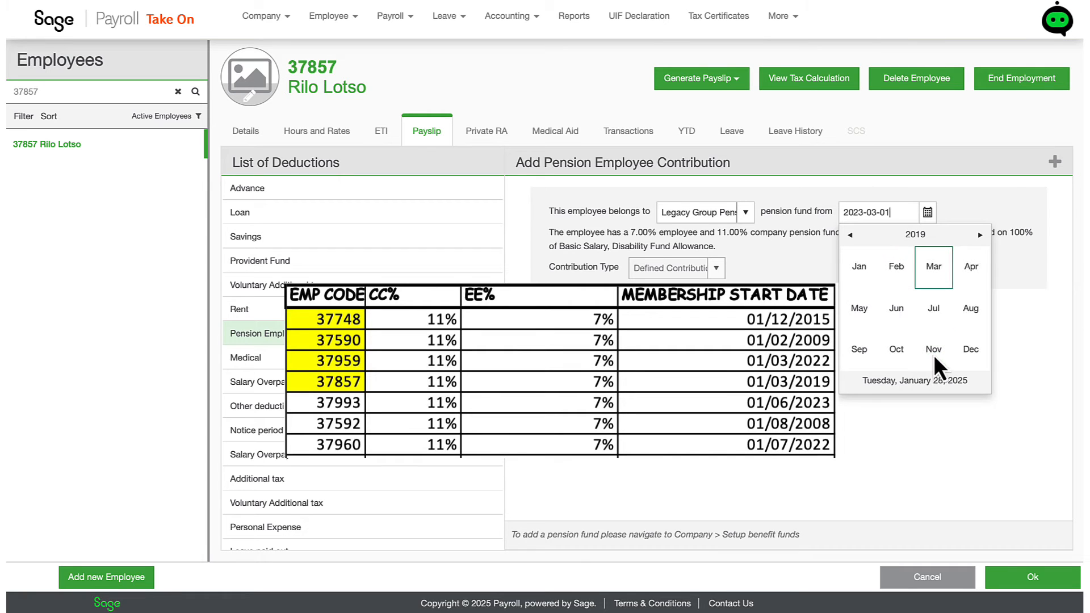
left_click(935, 280)
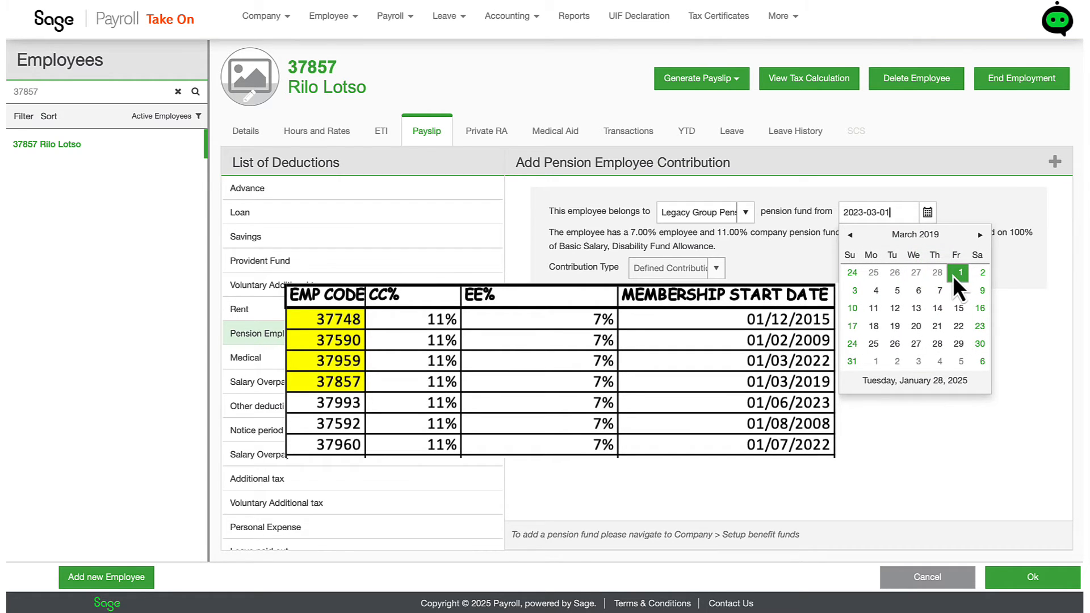
left_click(957, 273)
left_click(1013, 579)
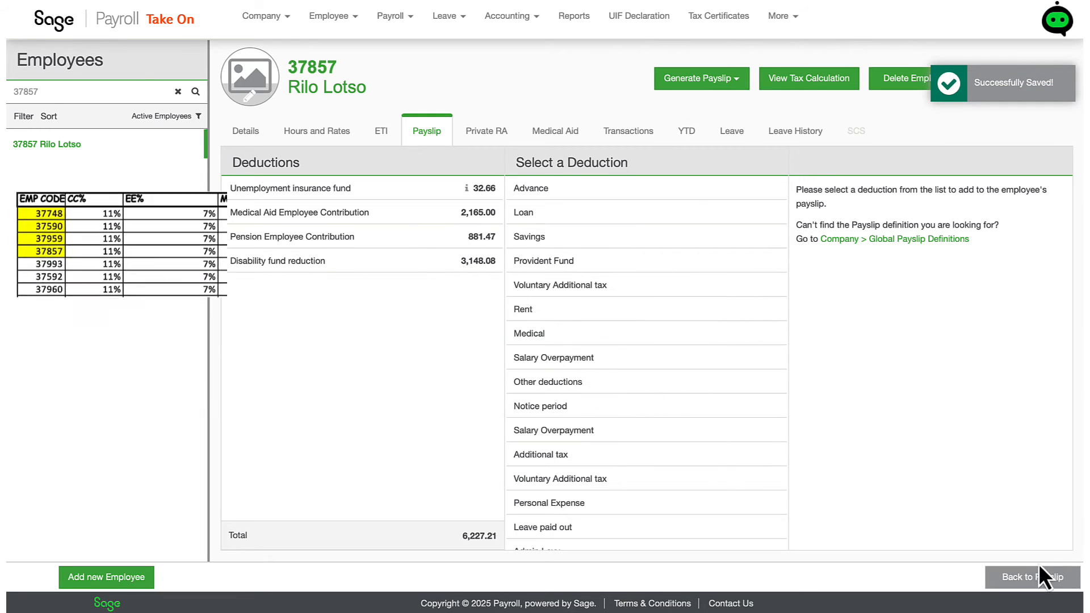
left_click(1032, 579)
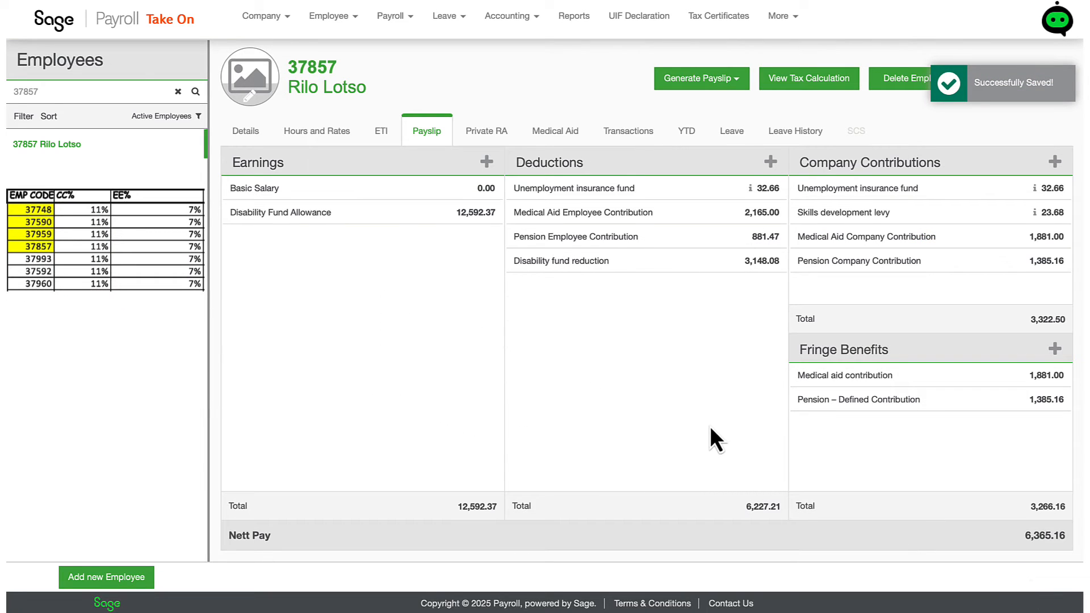
Find the sixth employee in the contribution table by employee code and open that employee's payslip
left_click(105, 89)
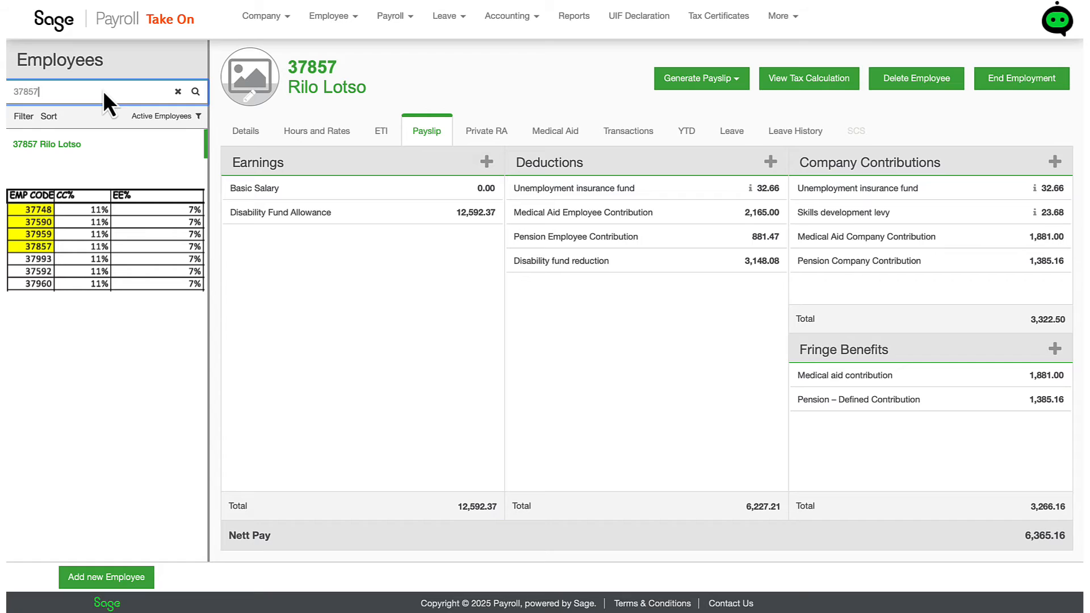
key("BackSpace")
key("BackSpace")
key("BackSpace")
type("592")
left_click(67, 143)
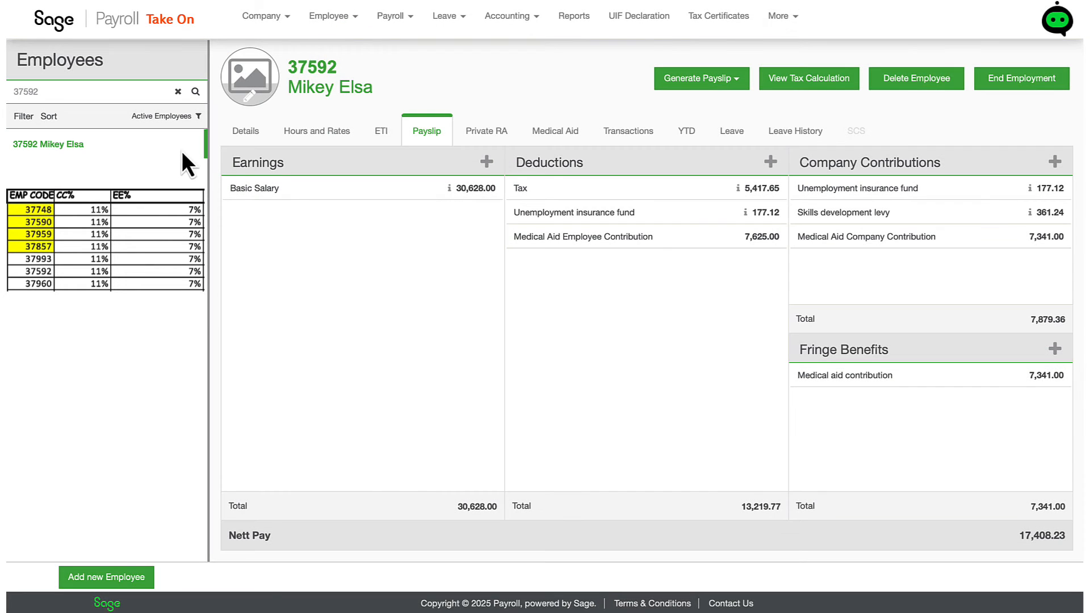
Add a Pension Employee Contribution deduction to the sixth employee's payslip and select the Legacy Group Pension Fund
left_click(772, 162)
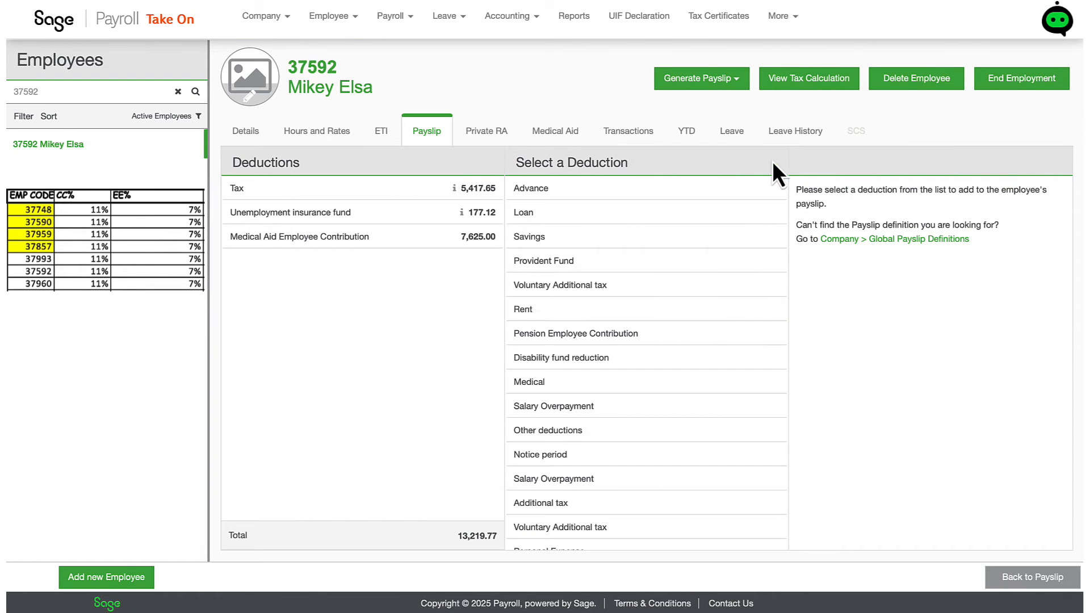
left_click(709, 338)
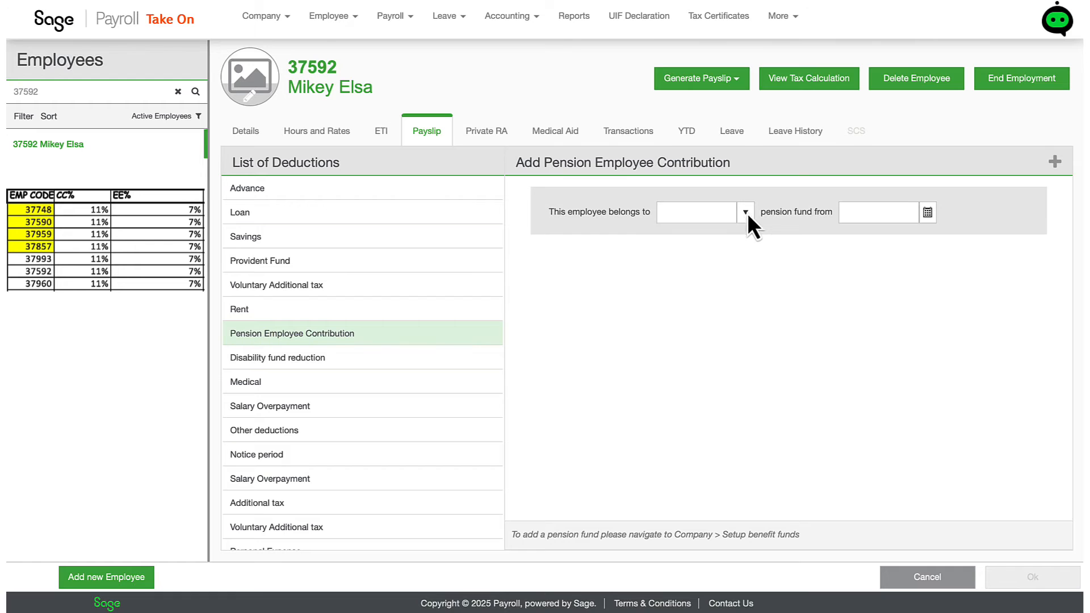
left_click(745, 212)
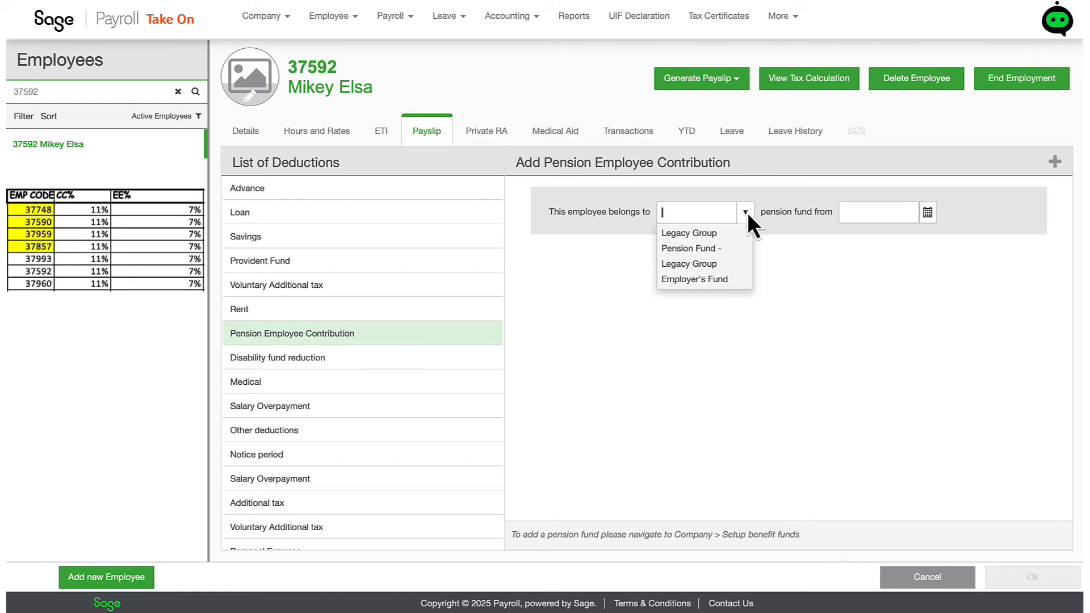
left_click(729, 255)
Set the sixth employee's pension fund start date to 2008-08-01, save the deduction and return to the payslip
left_click(929, 214)
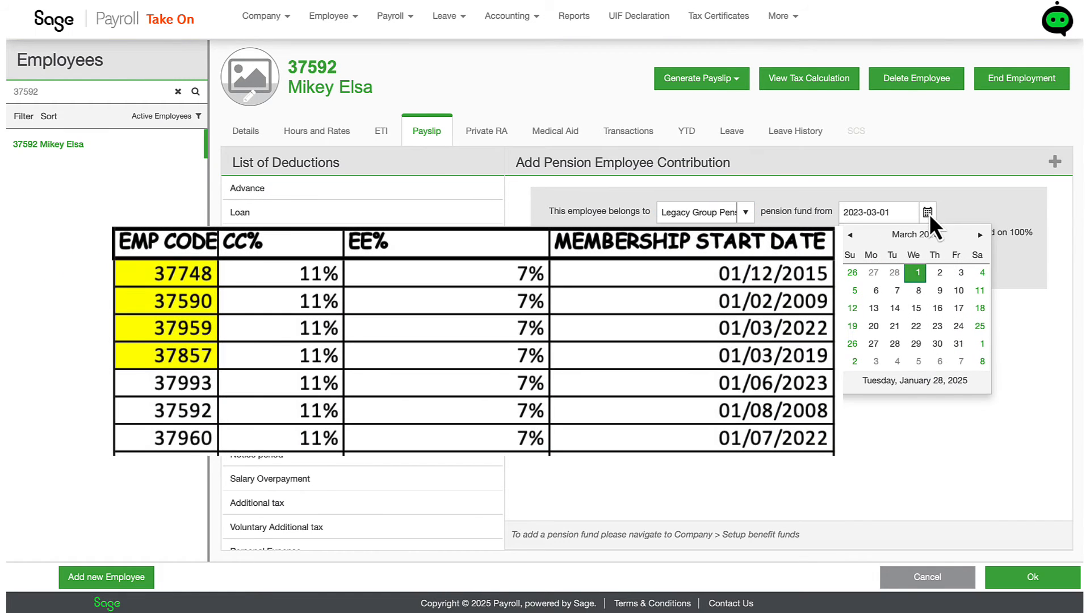
left_click(920, 236)
left_click(897, 237)
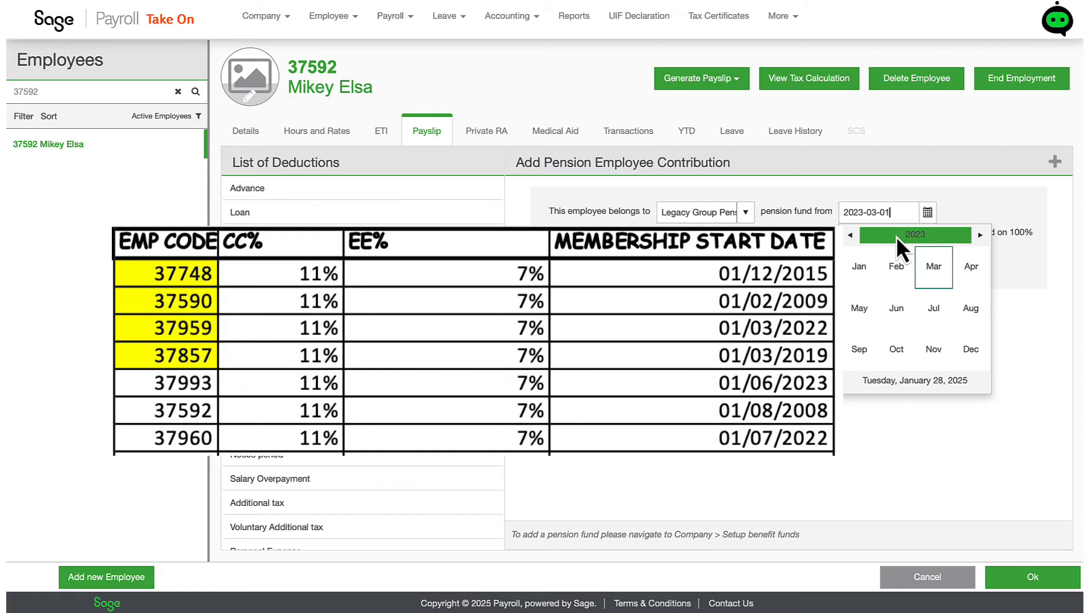
left_click(878, 239)
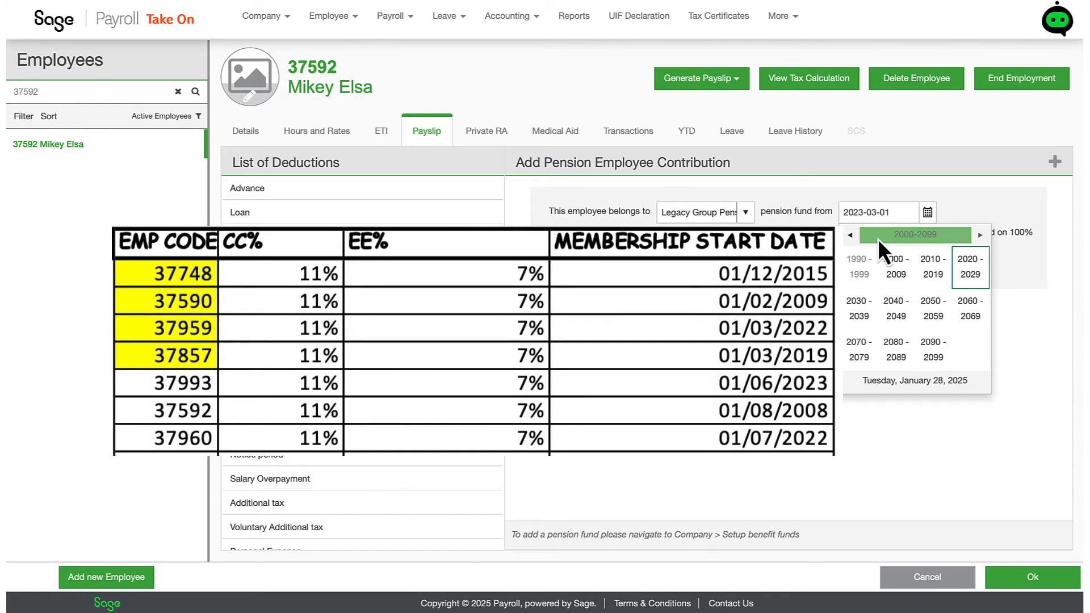
left_click(905, 281)
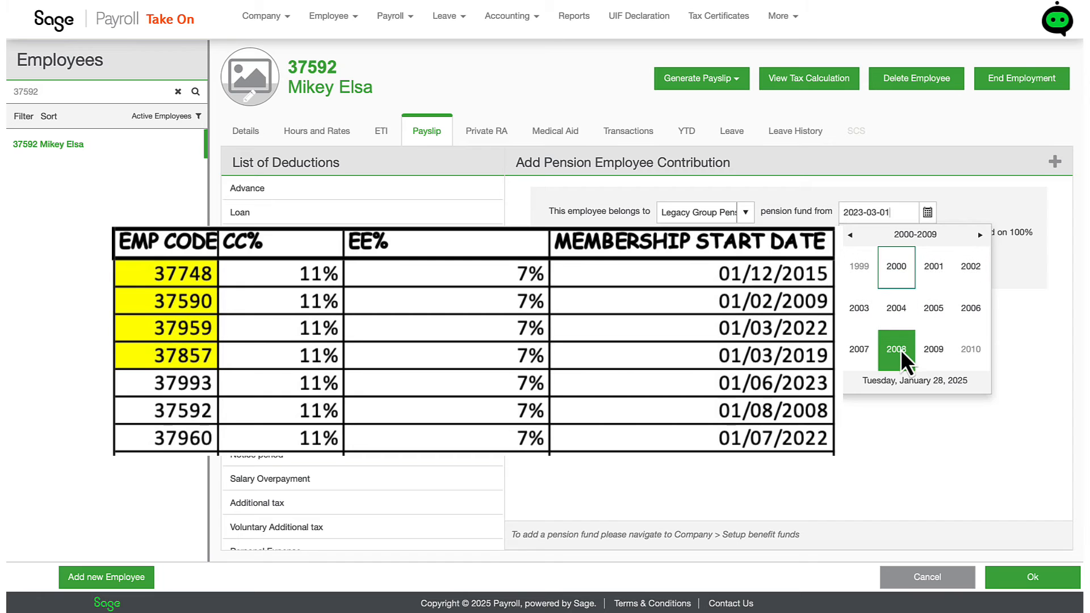
left_click(901, 359)
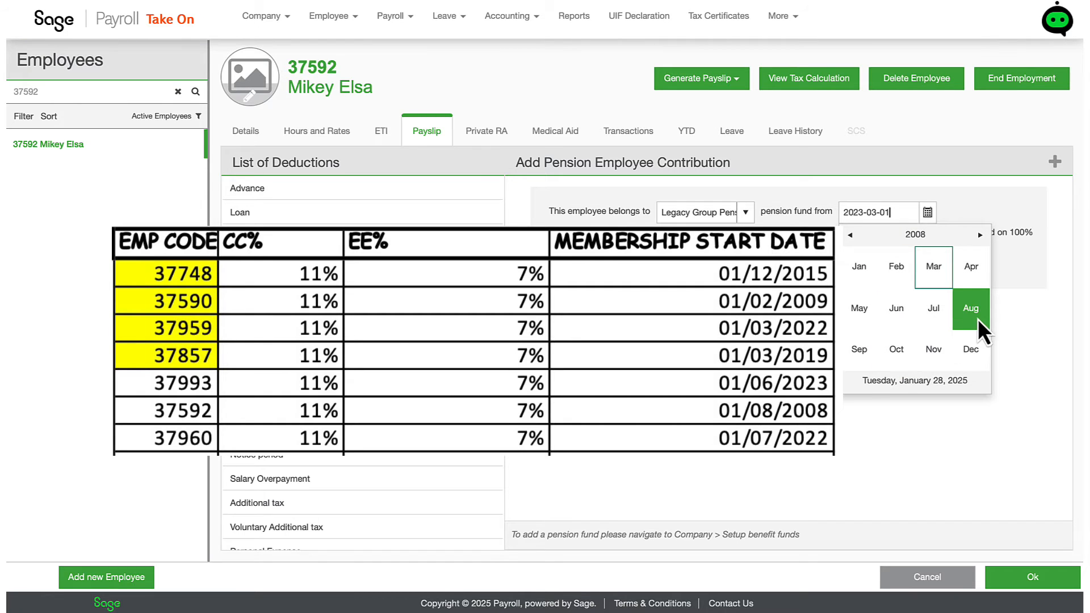
left_click(976, 318)
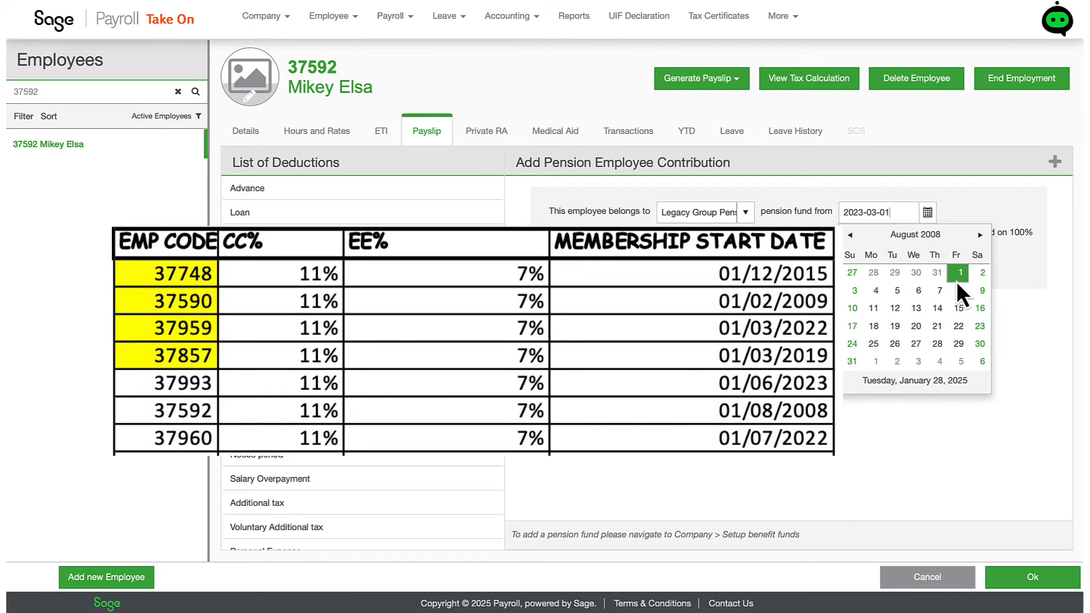
left_click(956, 281)
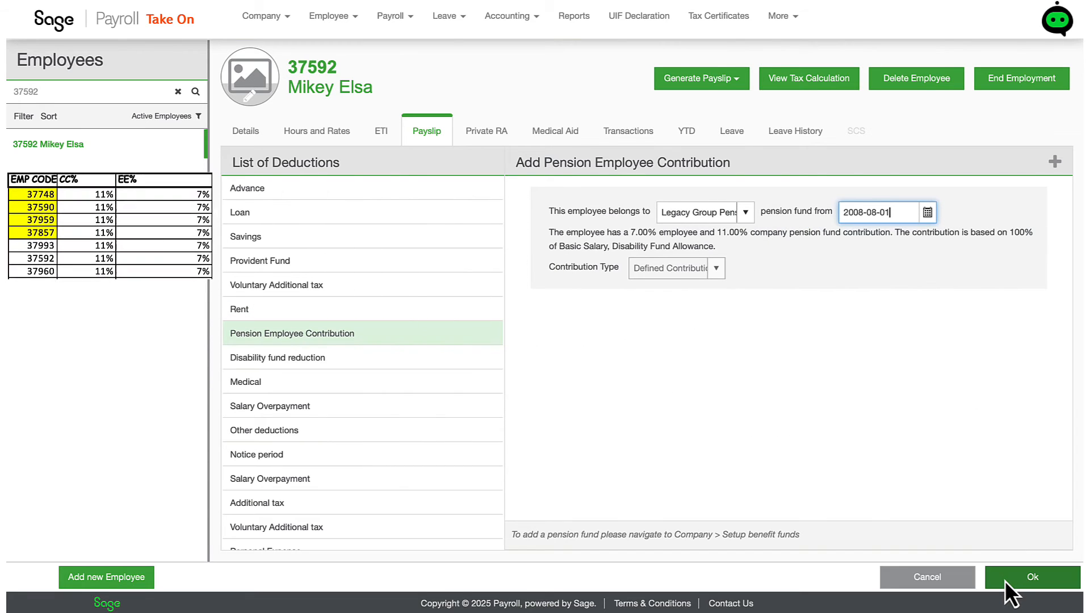
left_click(1005, 581)
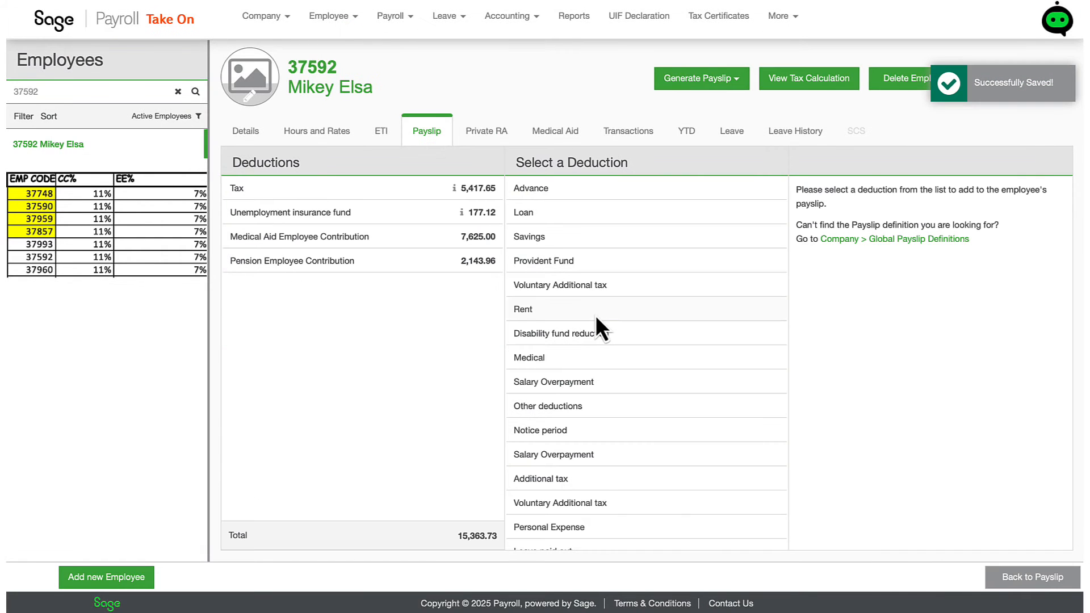
left_click(999, 585)
Find the seventh employee in the contribution table by employee code and open that employee's payslip
left_click(73, 93)
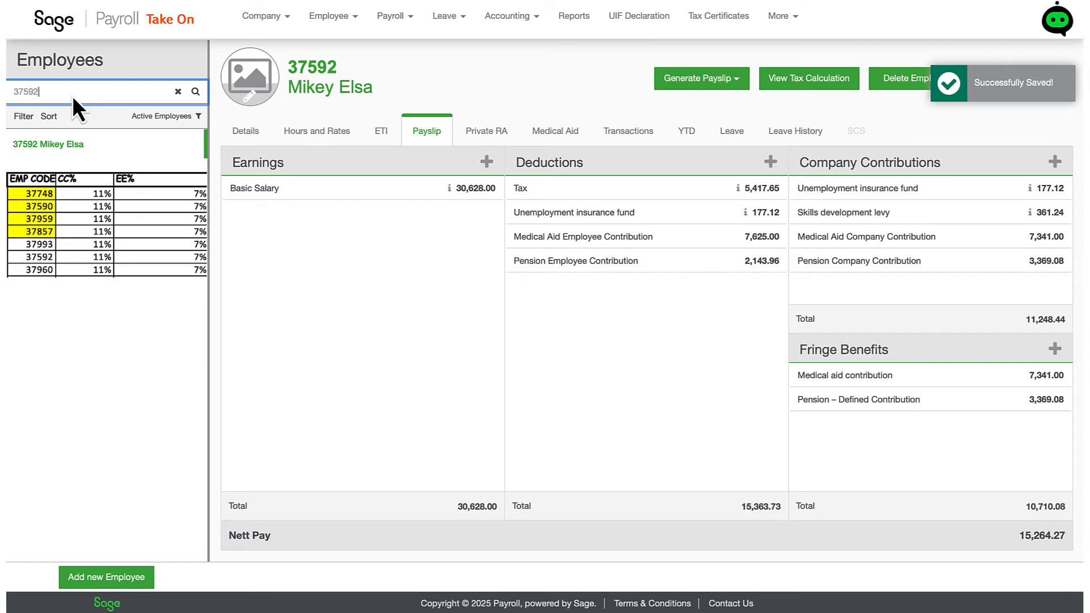
key("BackSpace")
key("BackSpace")
key("BackSpace")
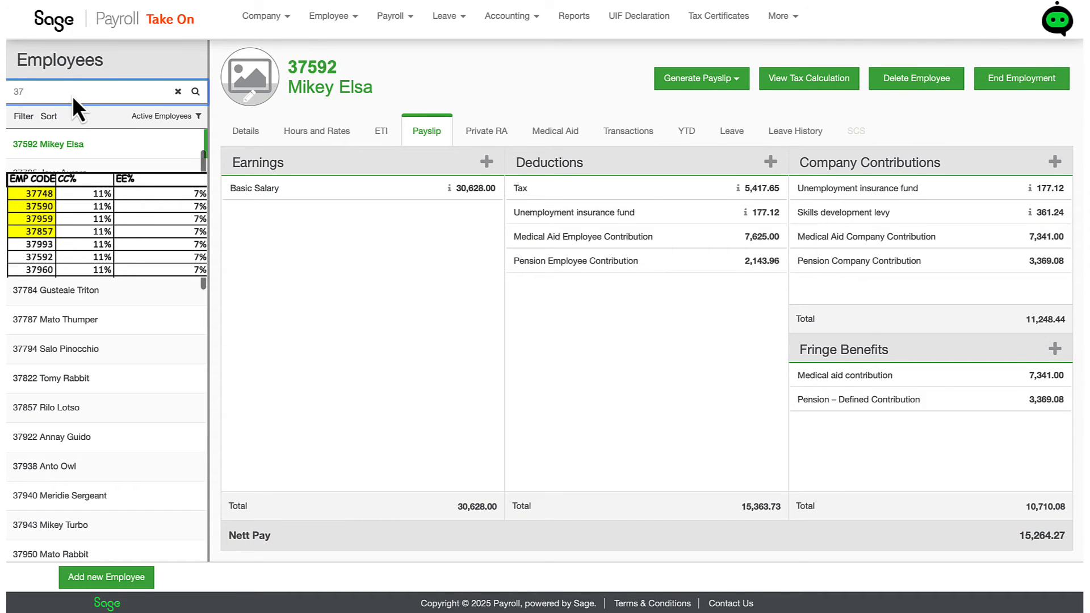
type("960")
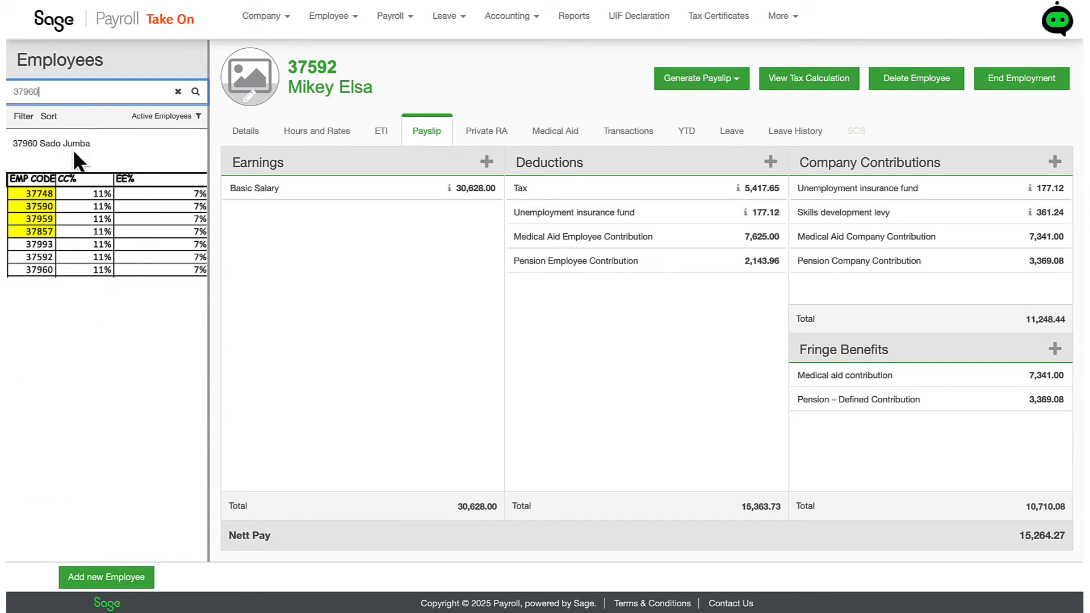
left_click(92, 145)
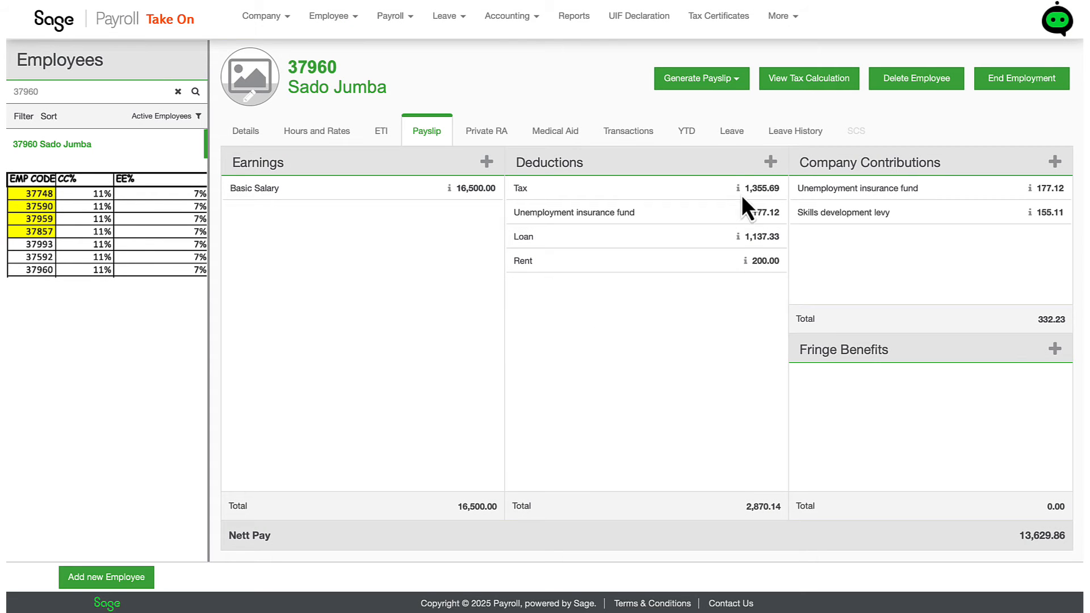
Add a Pension Employee Contribution deduction to the seventh employee's payslip and select the Legacy Group Pension Fund
left_click(770, 162)
left_click(730, 285)
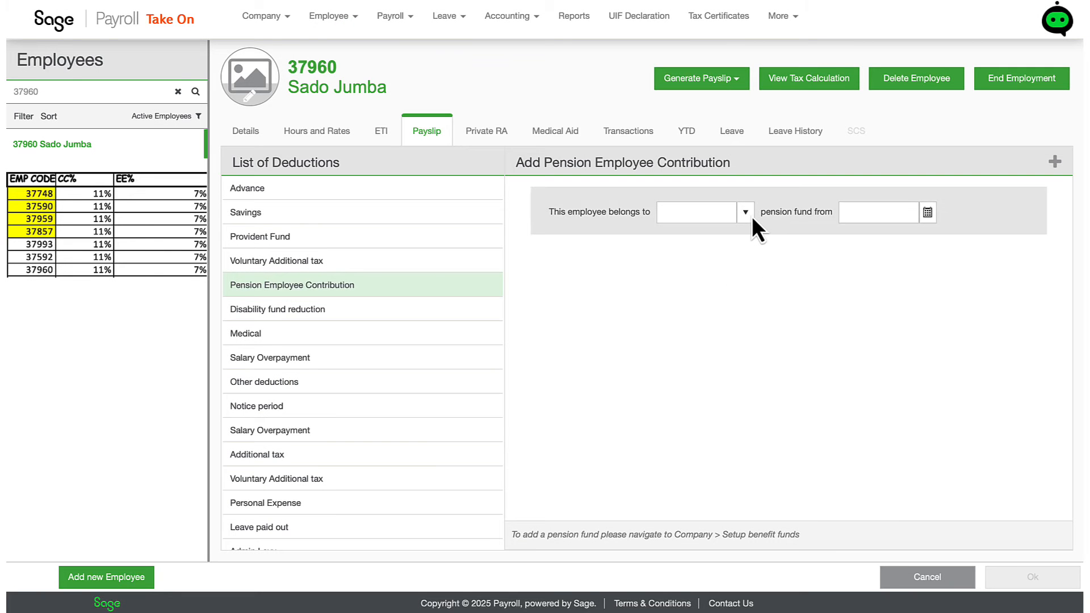
left_click(749, 214)
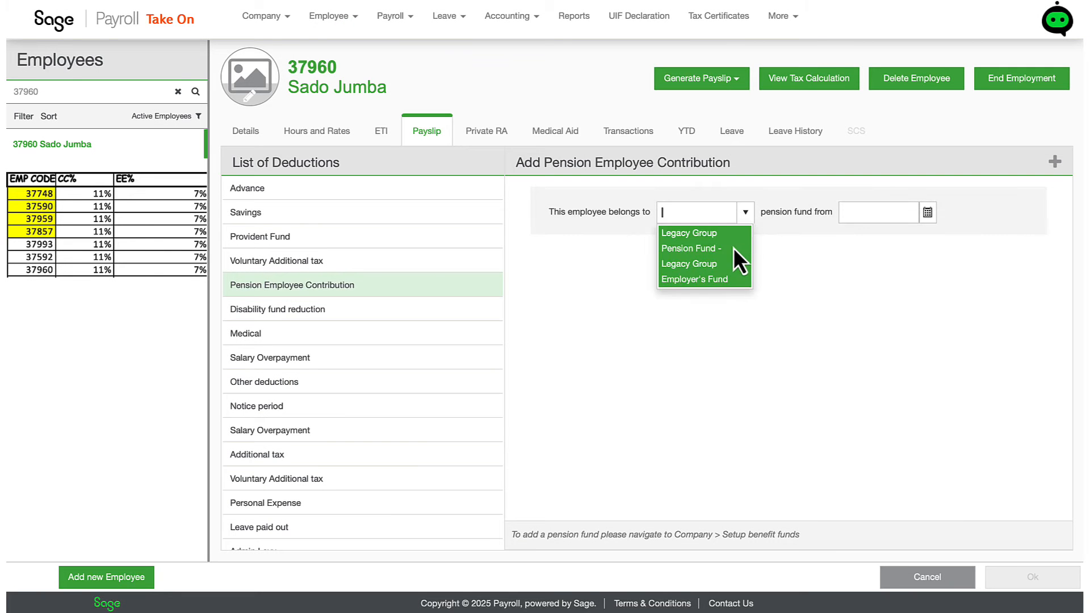
left_click(731, 251)
Set the seventh employee's pension fund start date to 2022-07-01, save the deduction and return to the payslip
left_click(928, 216)
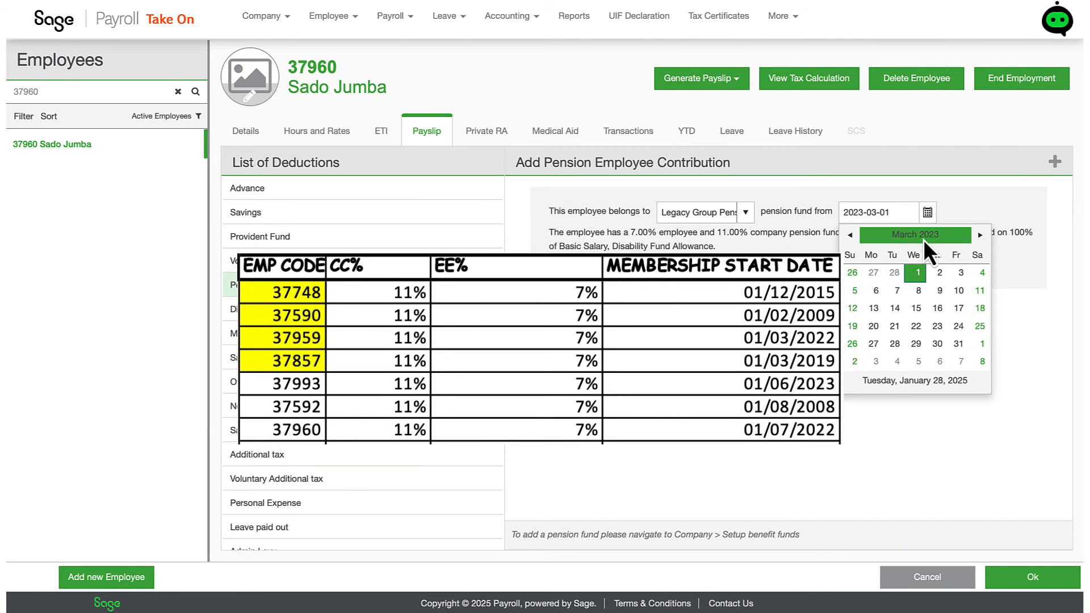
left_click(924, 240)
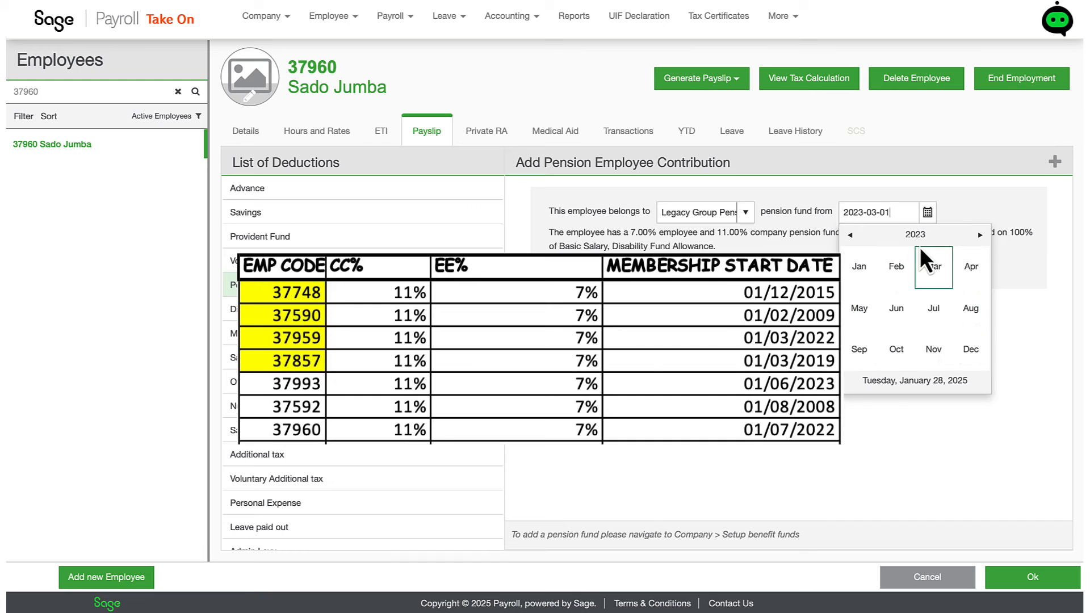
left_click(881, 236)
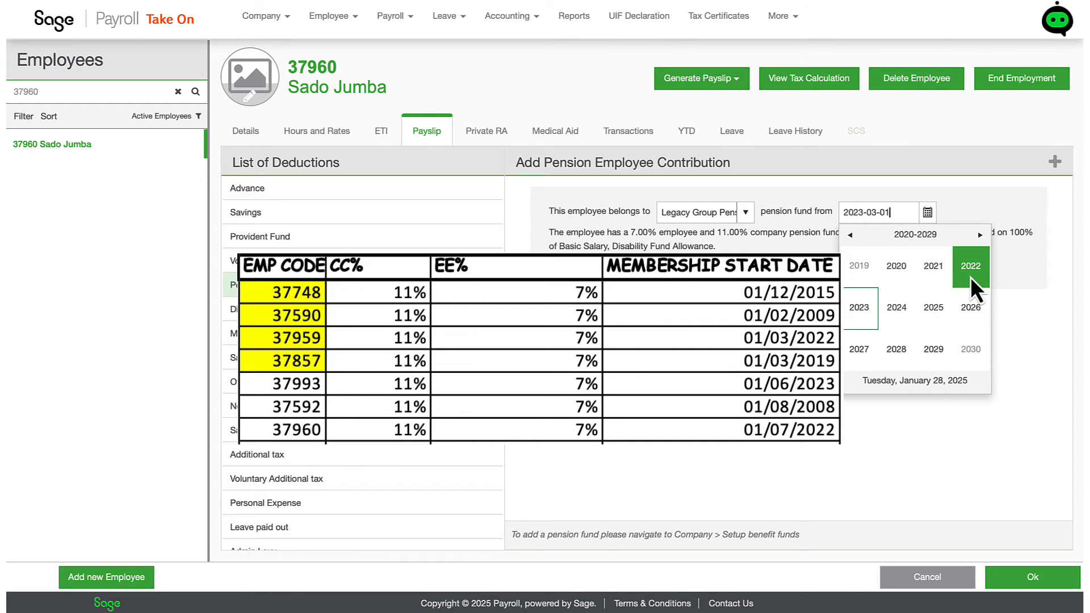
left_click(970, 277)
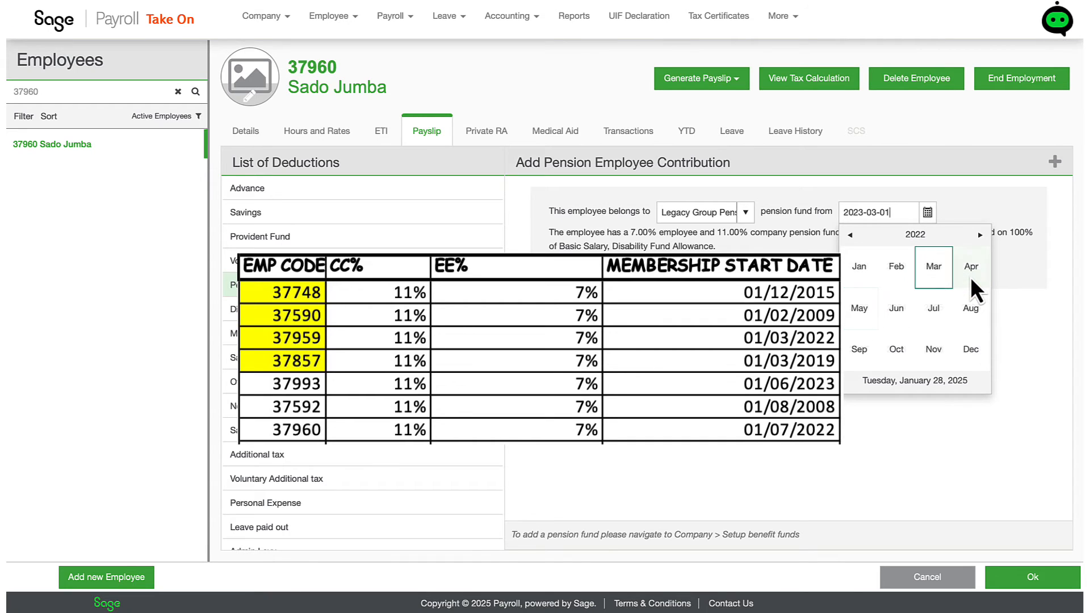
left_click(930, 326)
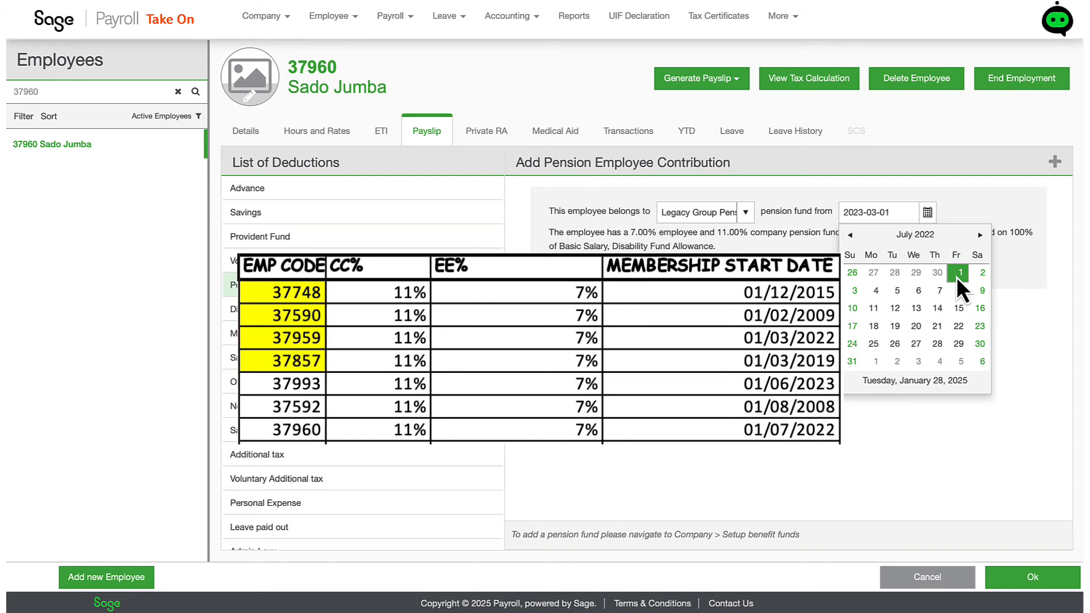
left_click(958, 276)
left_click(1000, 576)
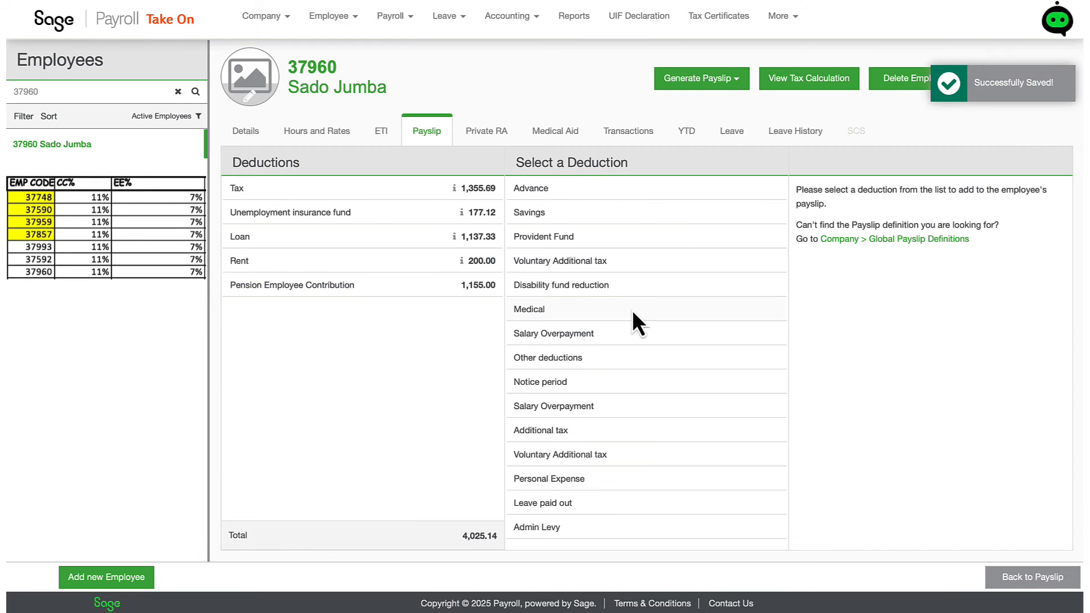
left_click(998, 579)
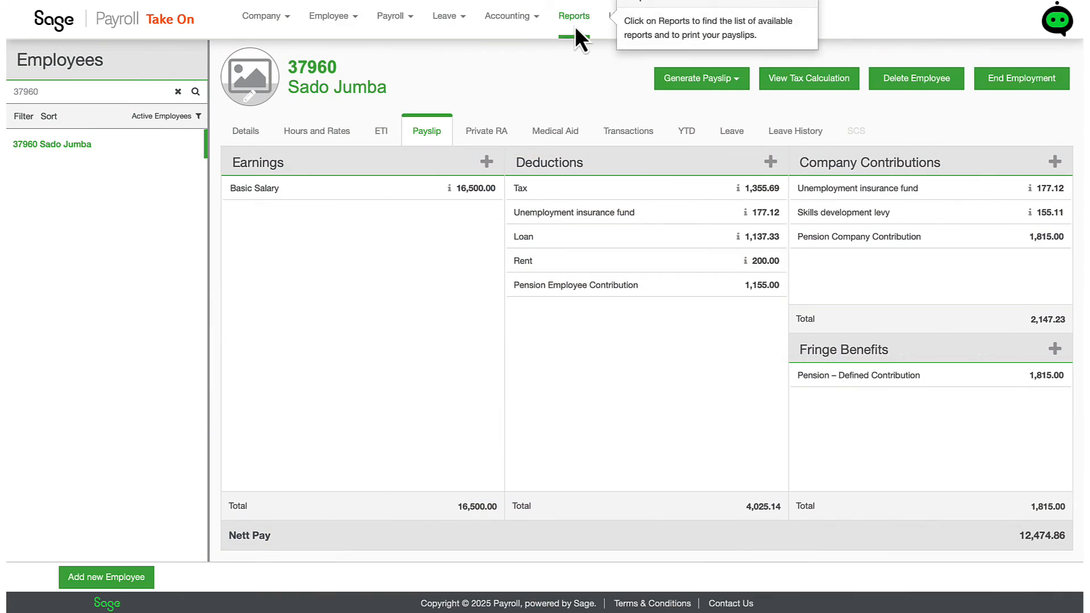
Open the Payroll Totals financial report and examine the employee and company pension contribution totals
left_click(575, 24)
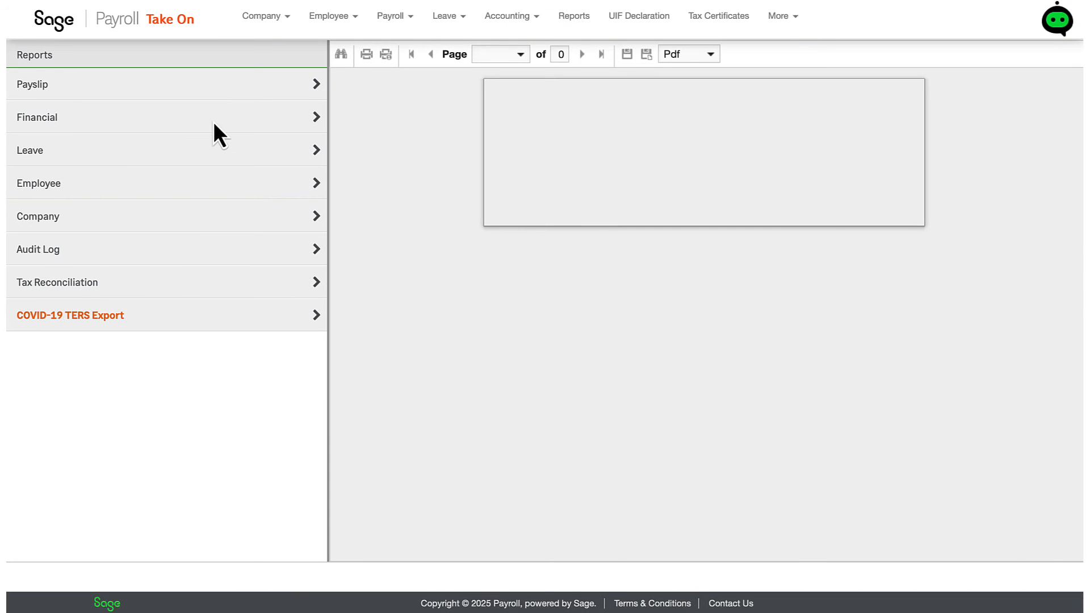
left_click(213, 117)
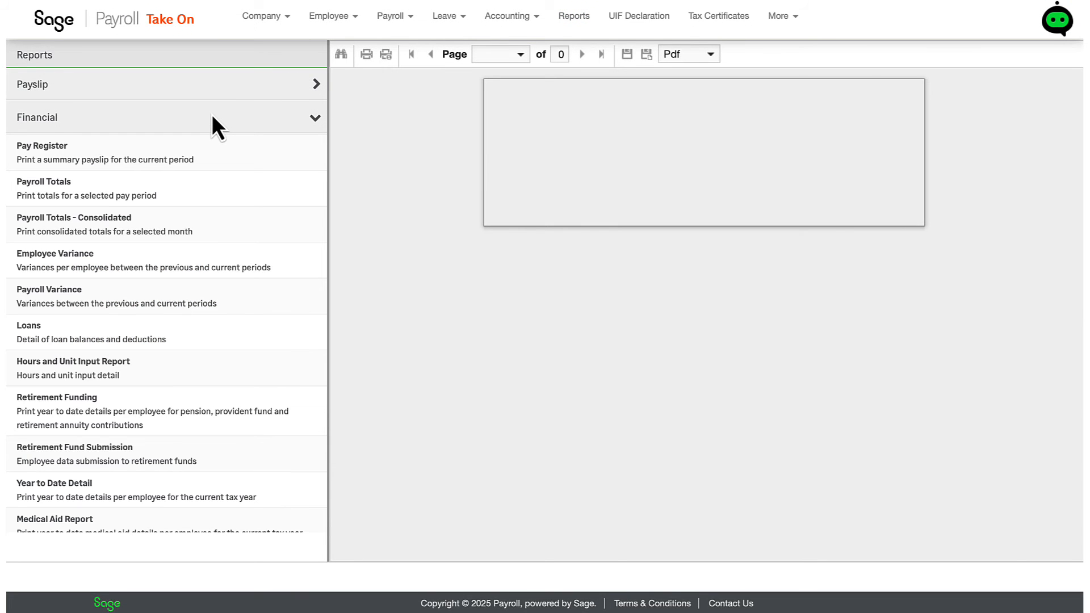
left_click(74, 190)
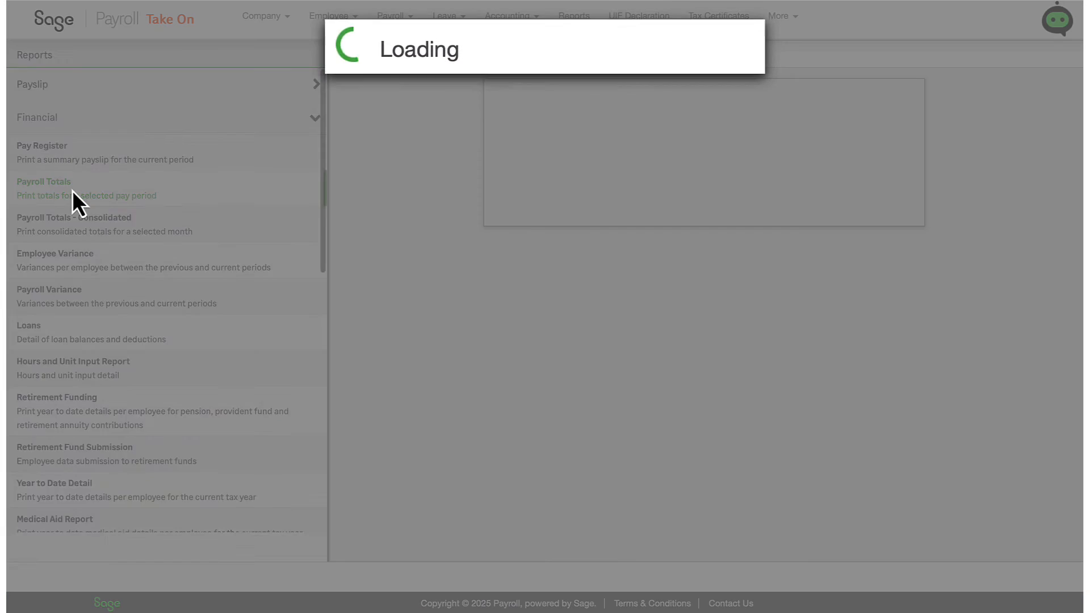
scroll(960, 272, "down", 1)
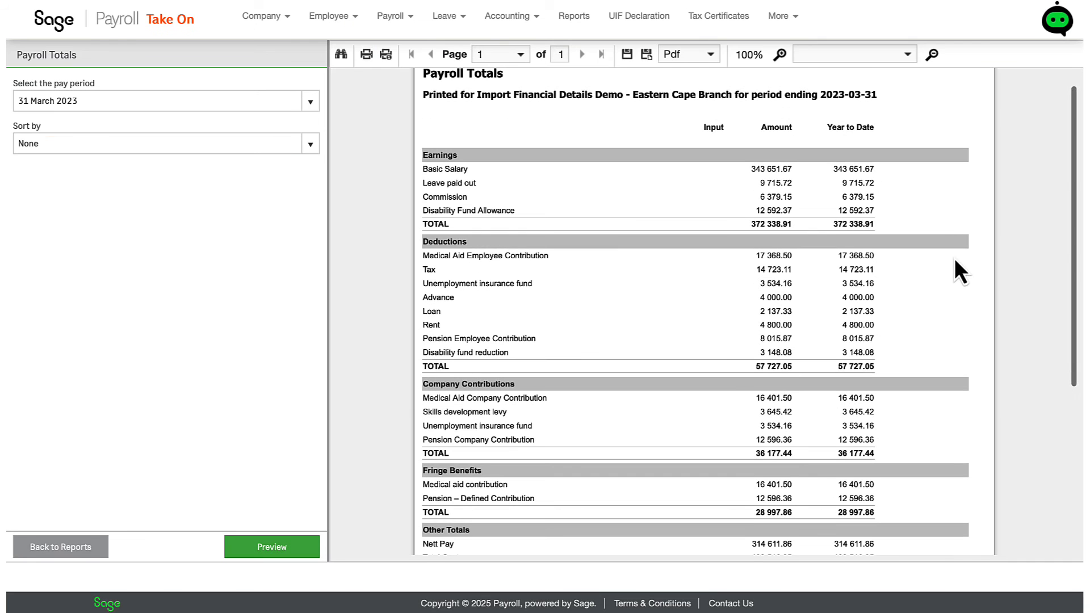
scroll(960, 271, "down", 1)
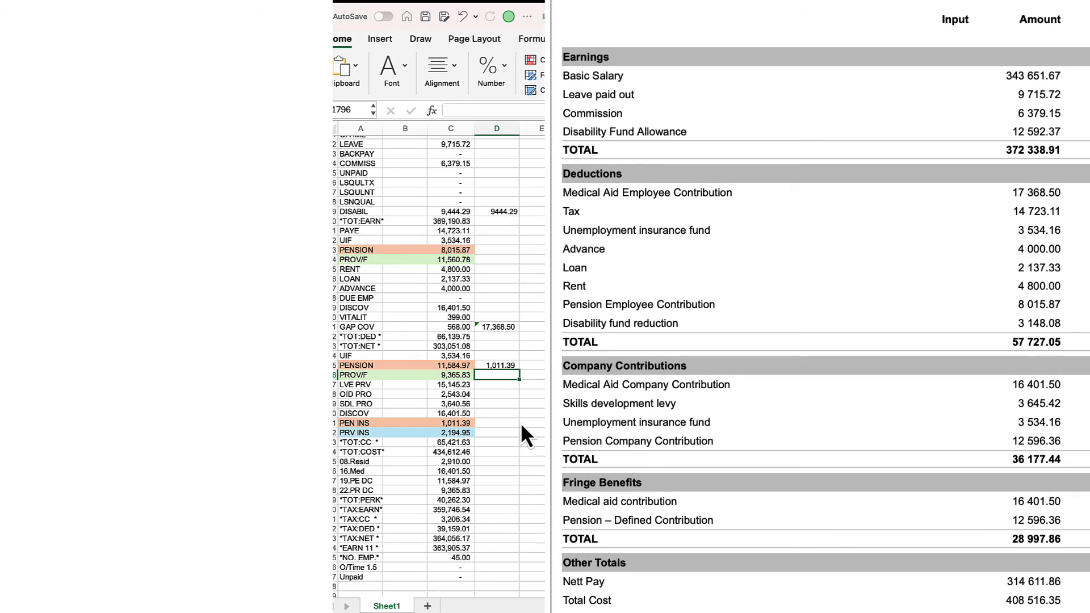
In the Excel payroll sheet, enter a column D formula beside PEN INS that adds the company PENSION amount in C1795 and the PEN INS amount
key("Down")
key("Down")
key("Down")
key("Down")
key("Down")
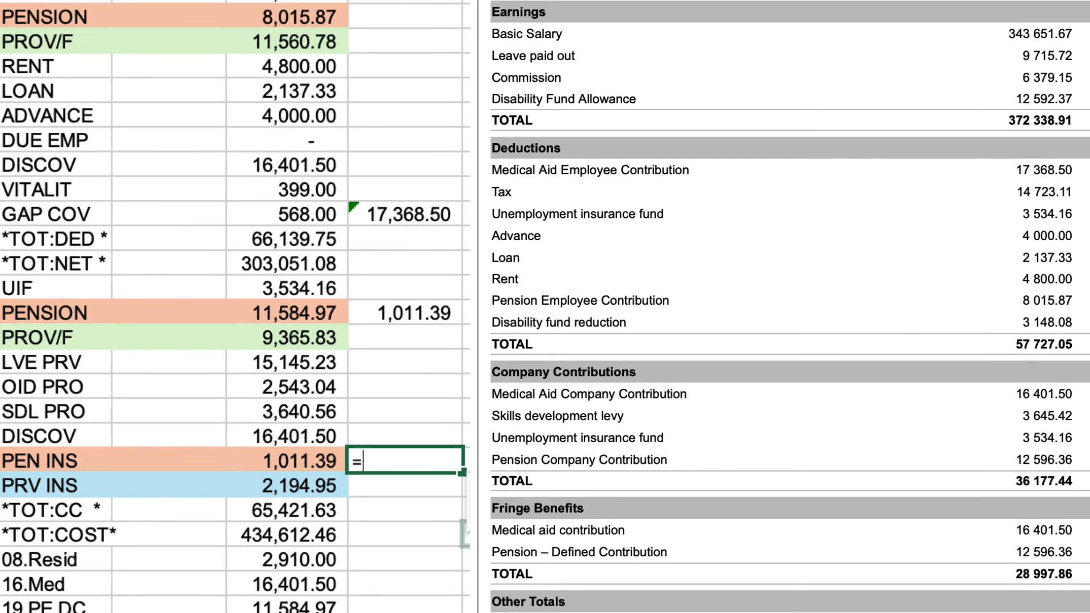
left_click(316, 321)
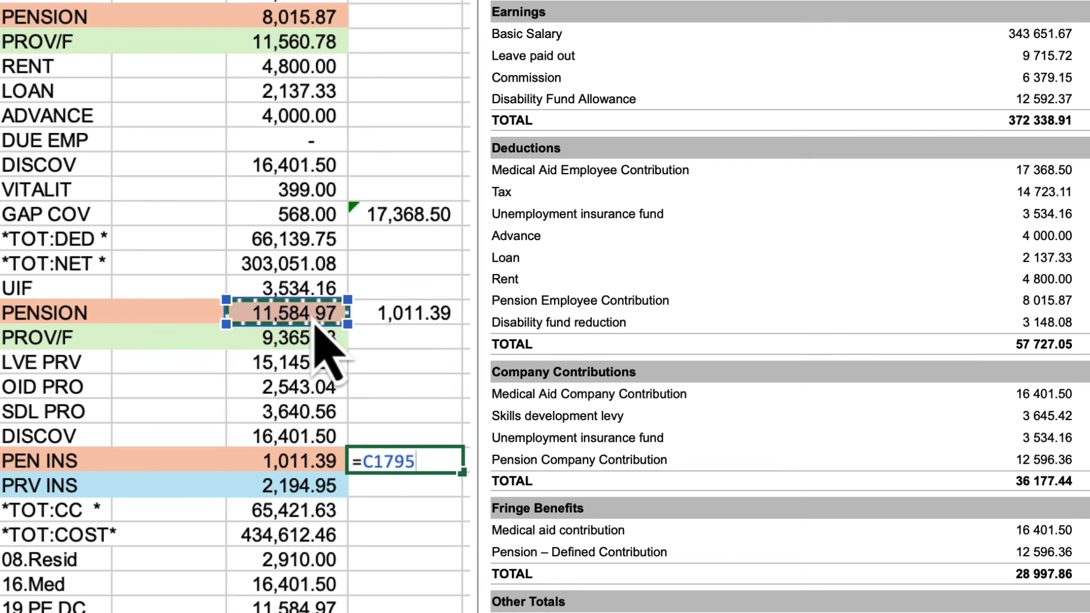
type("+")
left_click(292, 461)
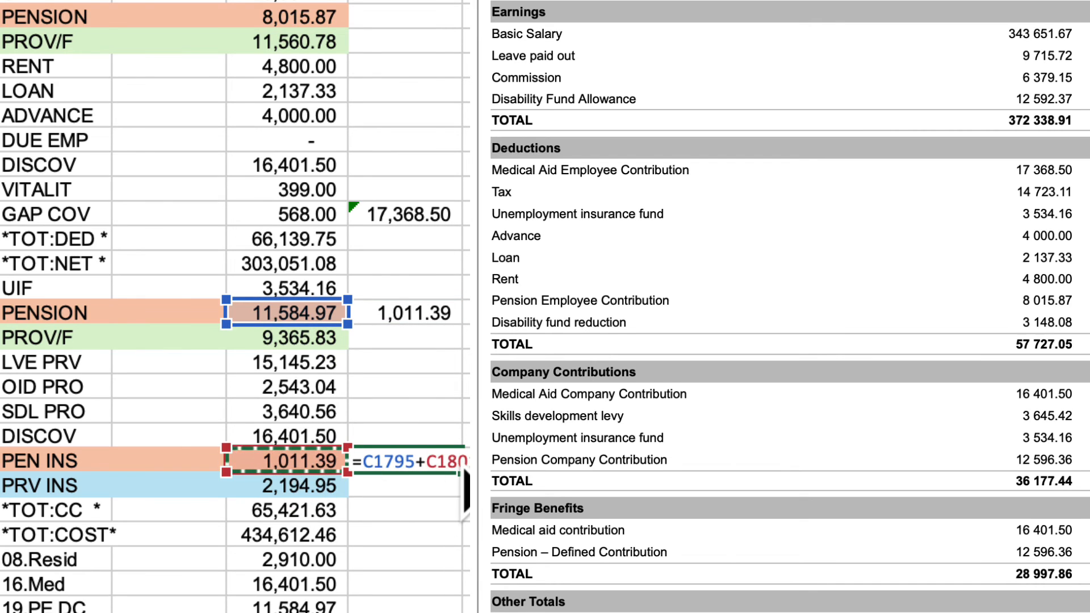
key("Return")
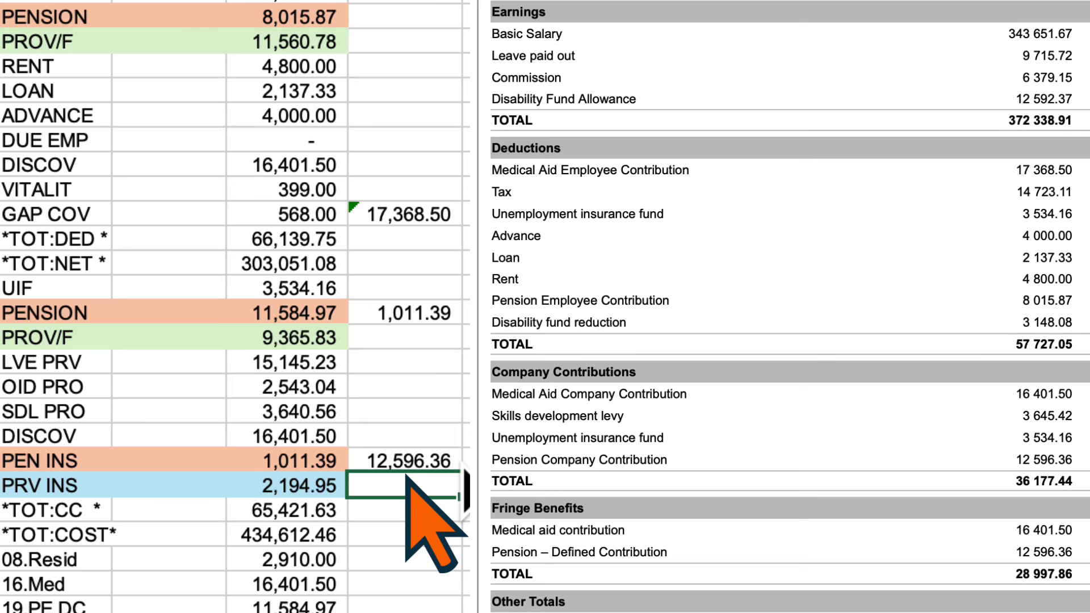